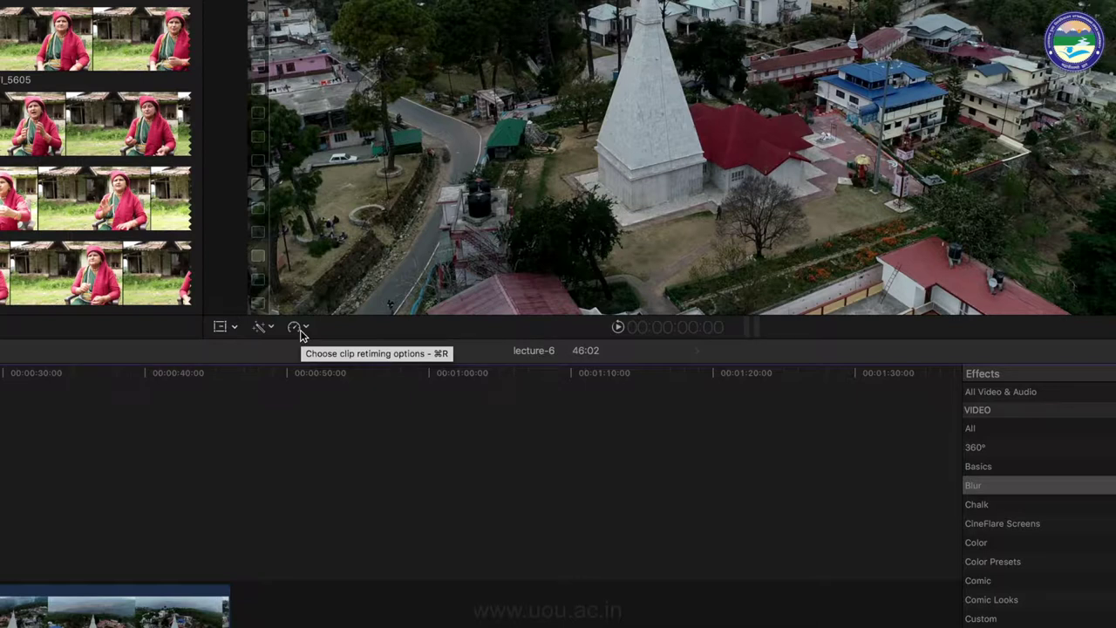
Browse the Retime menu's Slow and Fast options, then close it and return the playhead to the start.
left_click(300, 330)
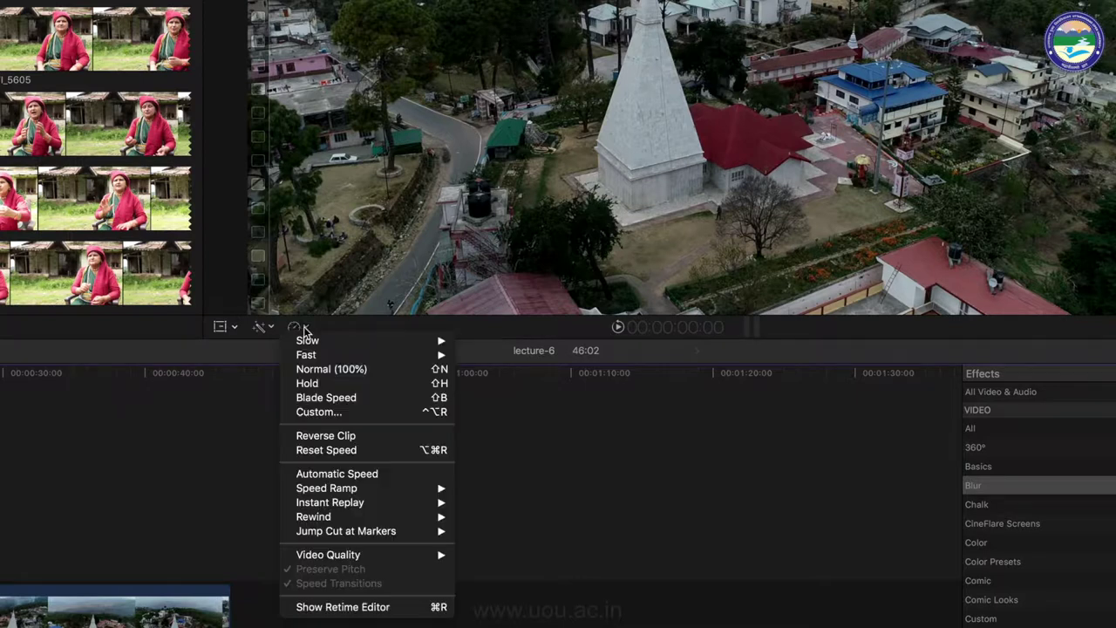
mouse_move(369, 341)
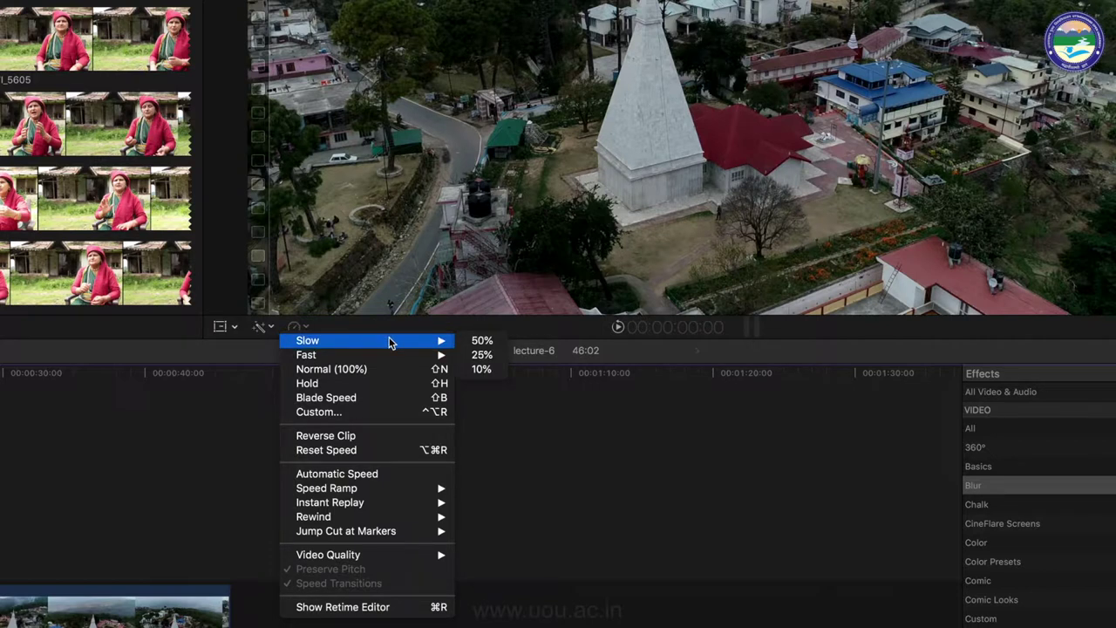
mouse_move(390, 356)
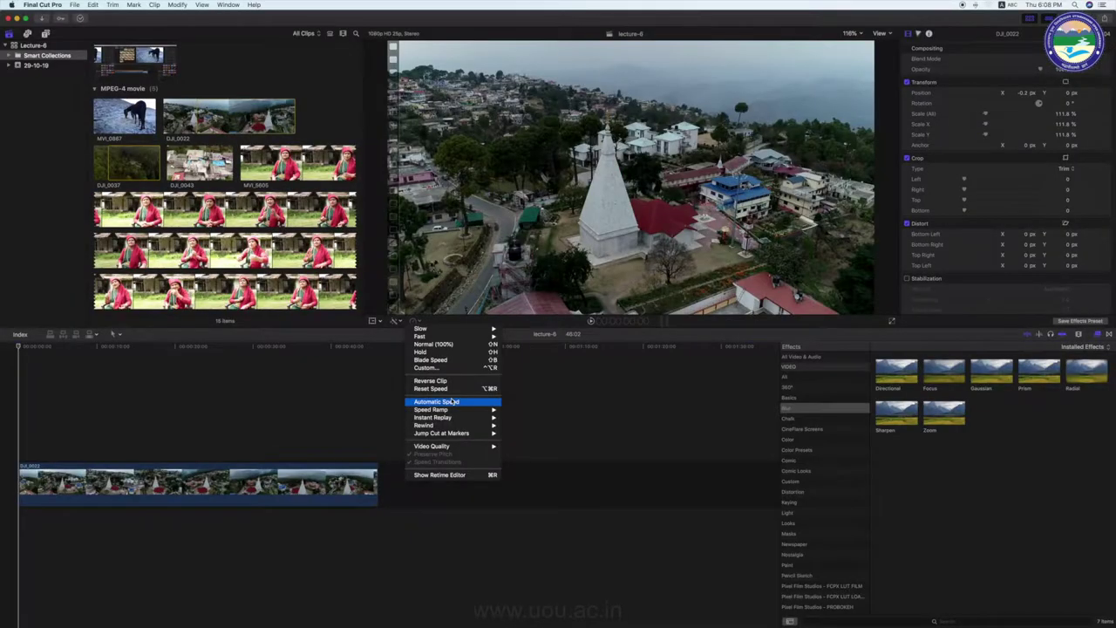
left_click(129, 360)
left_click(18, 347)
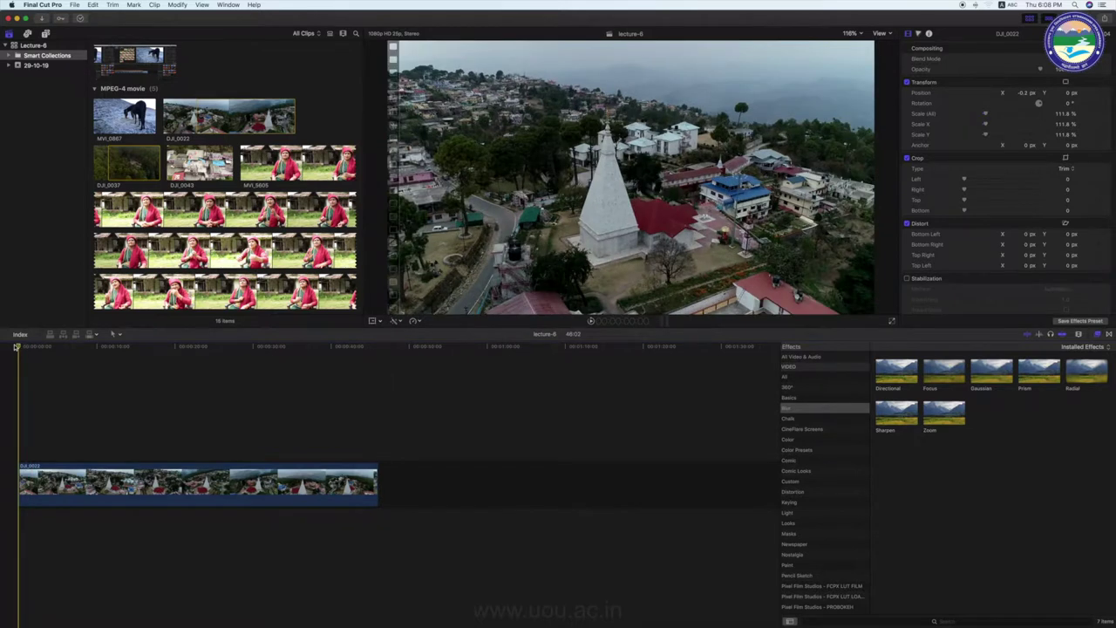
Play the DJI_0022 drone clip from the start and select it in the timeline.
key("space")
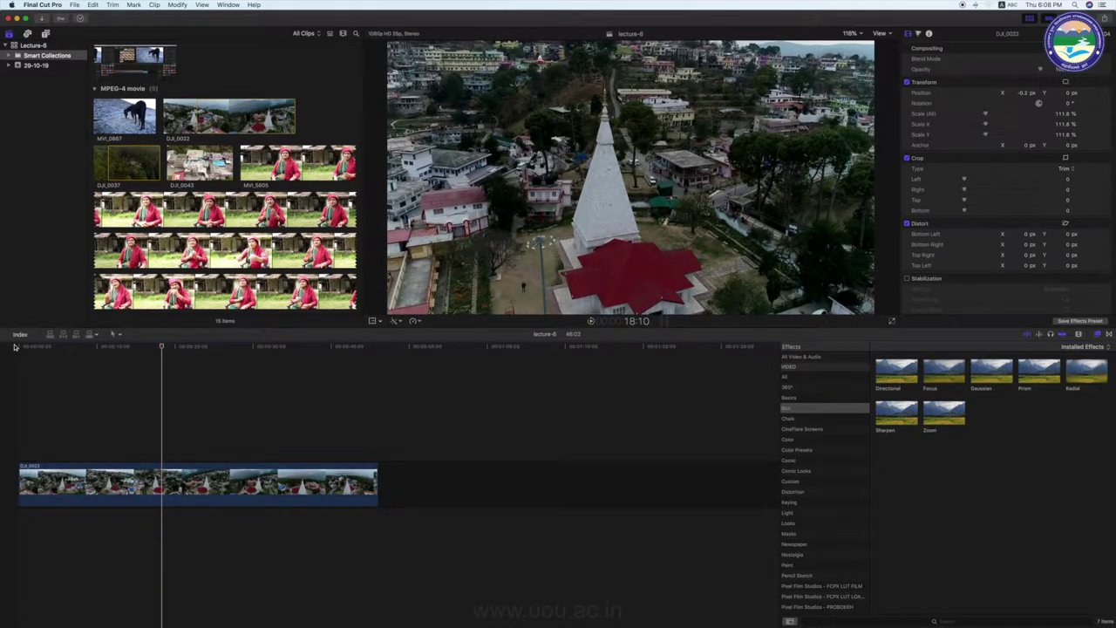
left_click(240, 468)
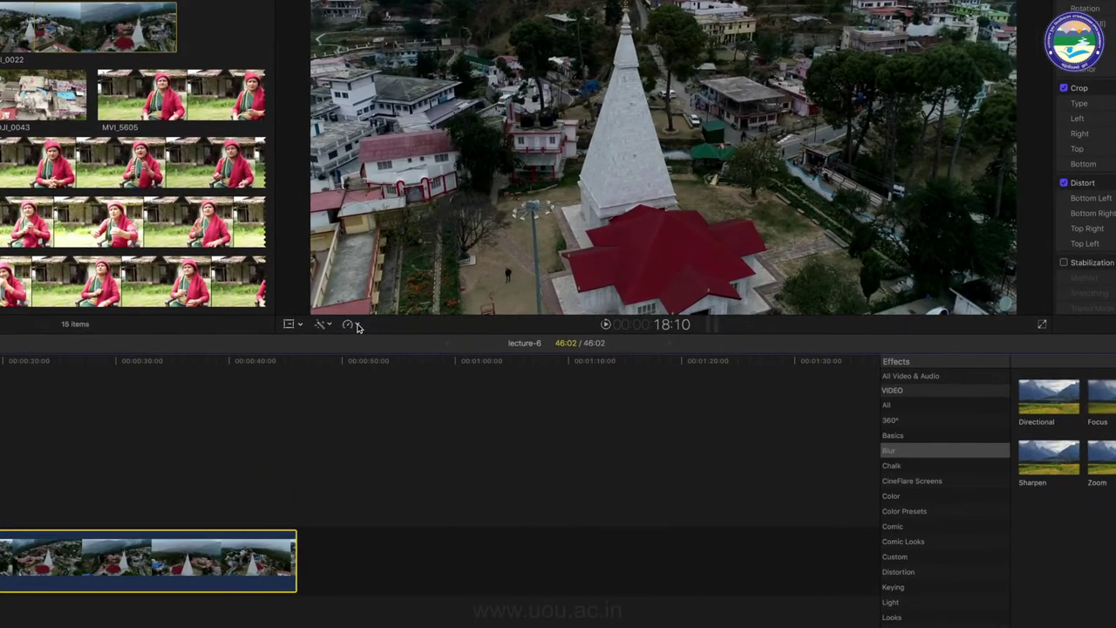
Slow the drone clip to 25%, stretching it to 03:04:08.
left_click(418, 321)
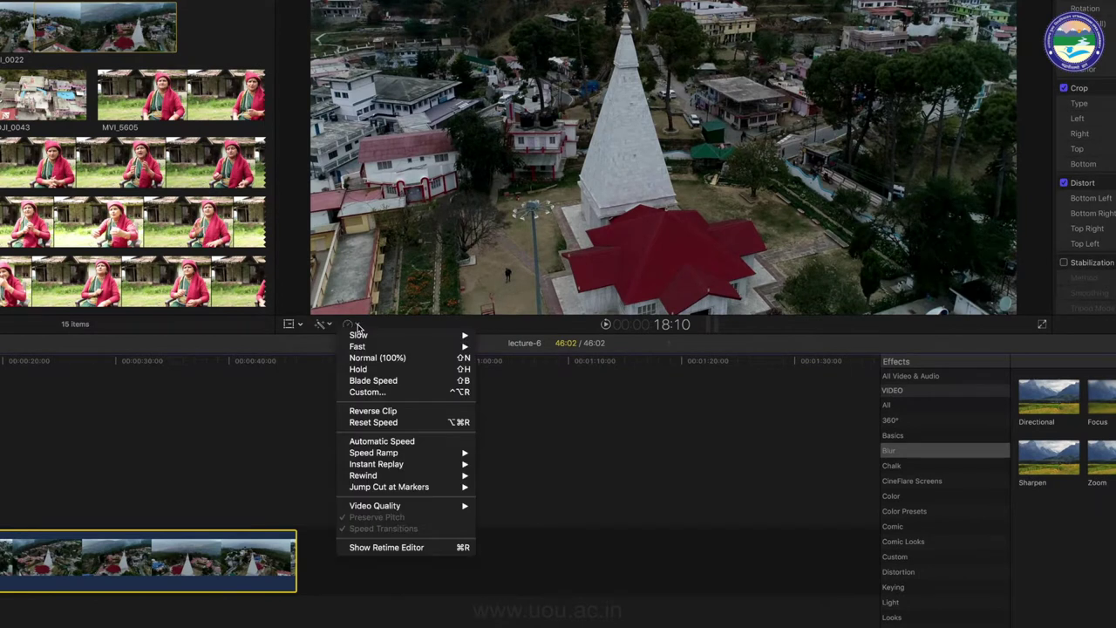
mouse_move(391, 339)
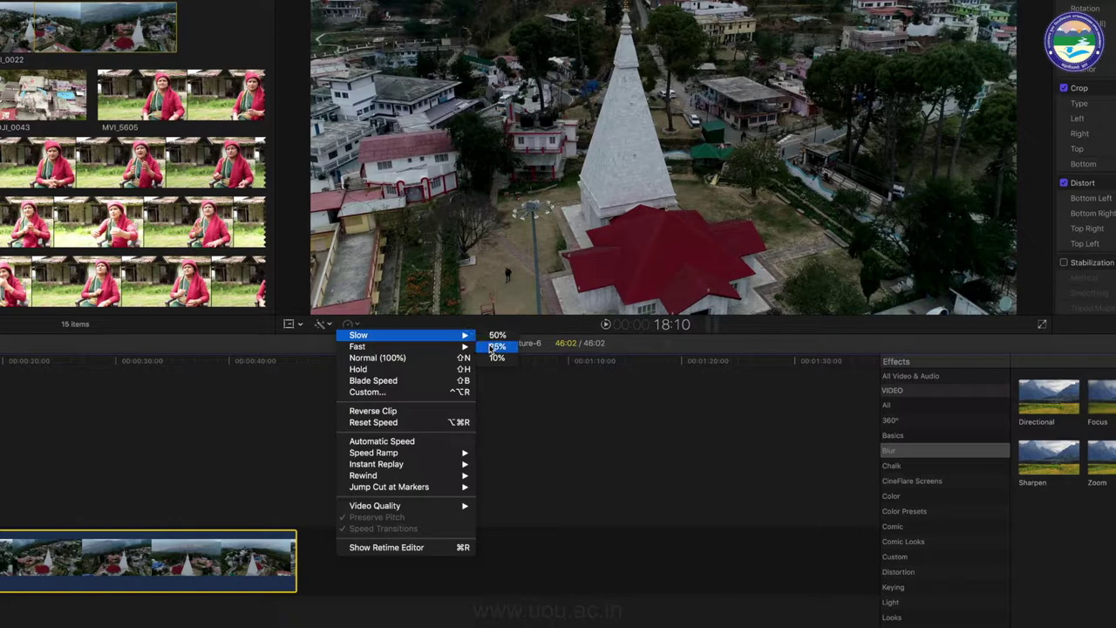
left_click(494, 348)
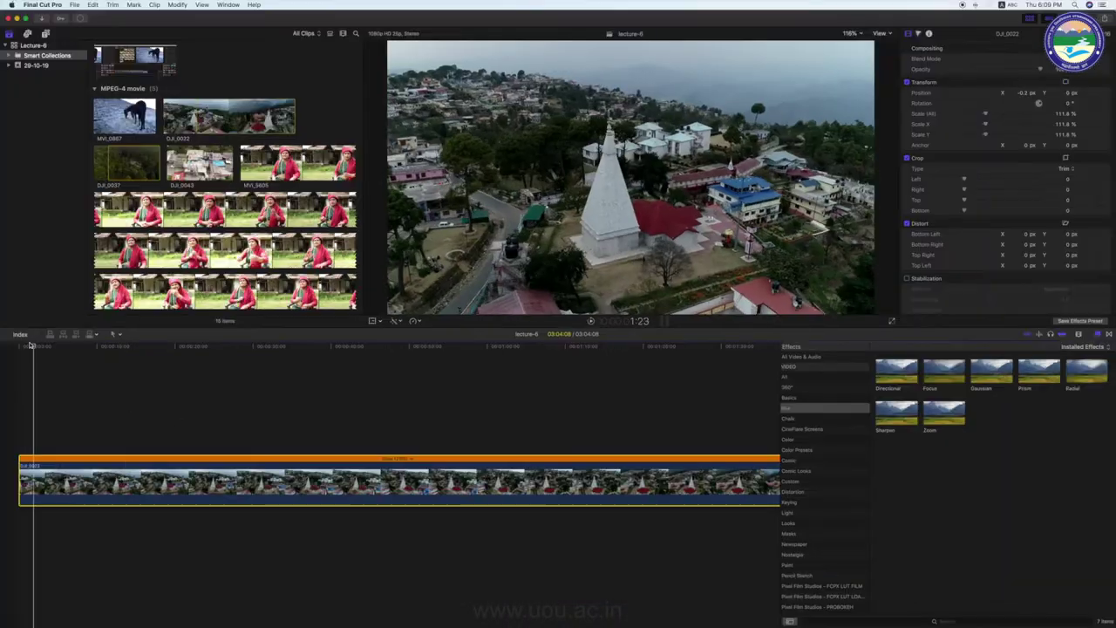
Play back the 25% clip from the start, then speed it up to Fast 4x (11:13).
key("Home")
key("space")
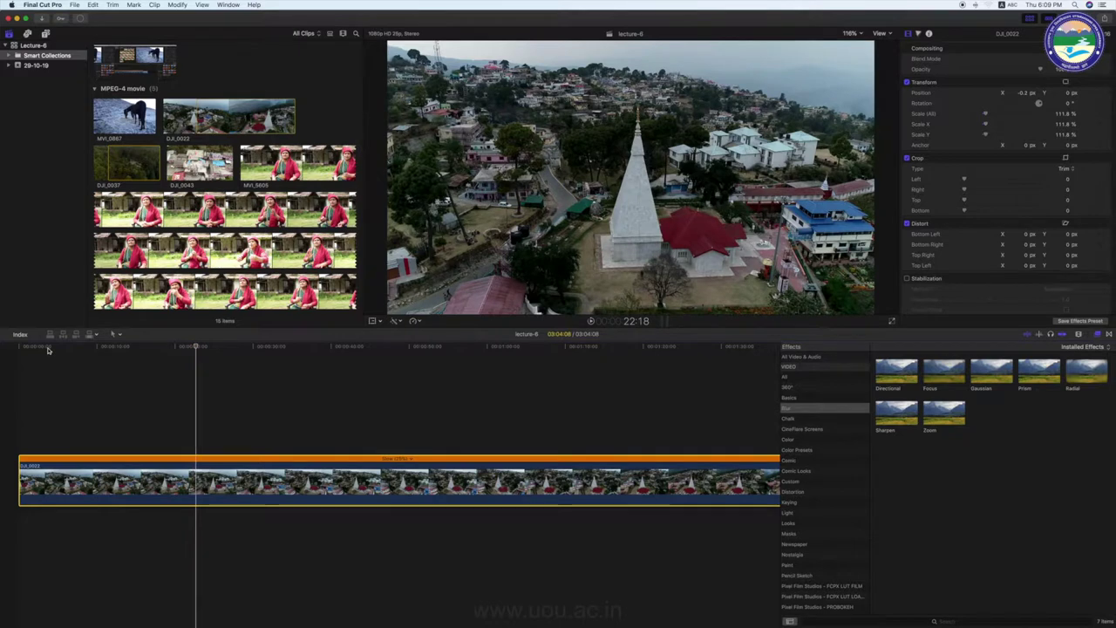
key("space")
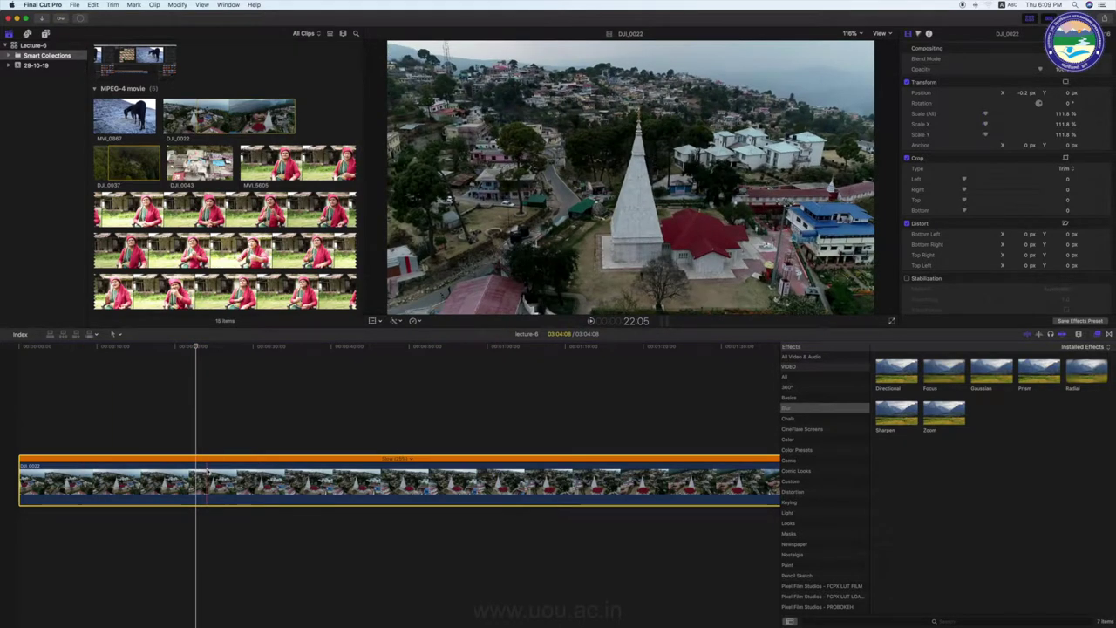
left_click(417, 322)
mouse_move(439, 338)
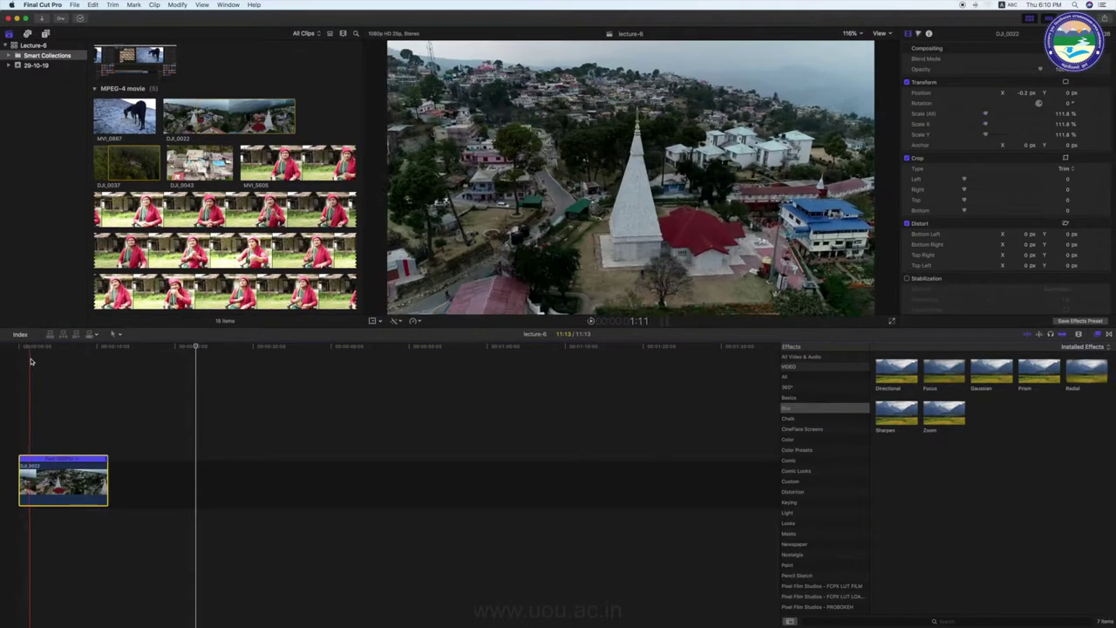
Zoom in the timeline and play the 400% clip from the start, then reopen the Retime menu.
key("Home")
key("super+equal")
key("super+equal")
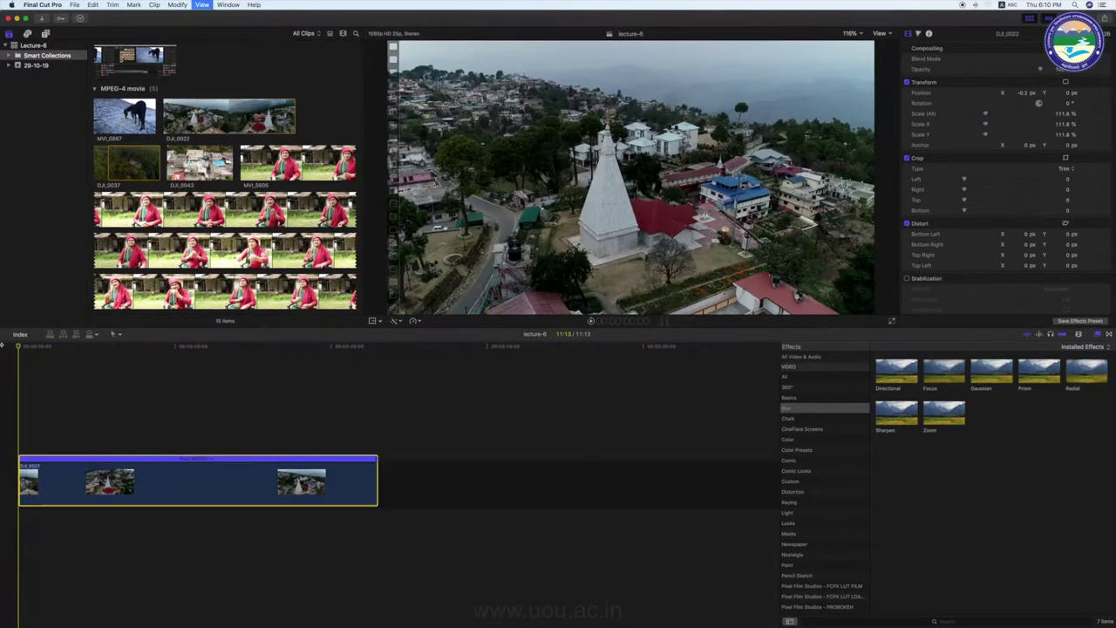
key("super+equal")
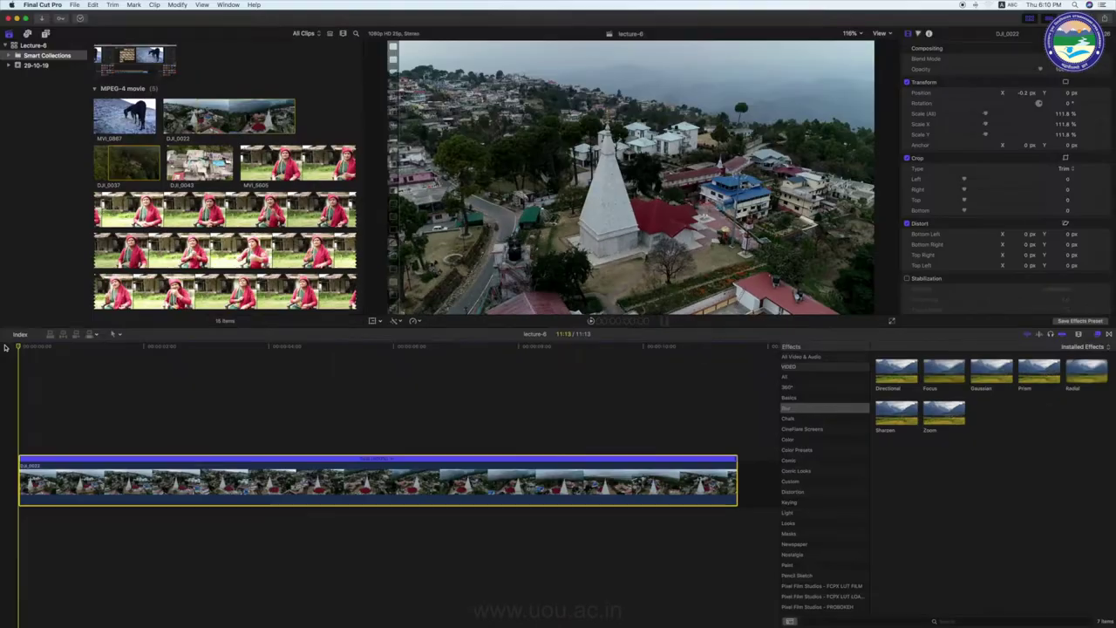
key("space")
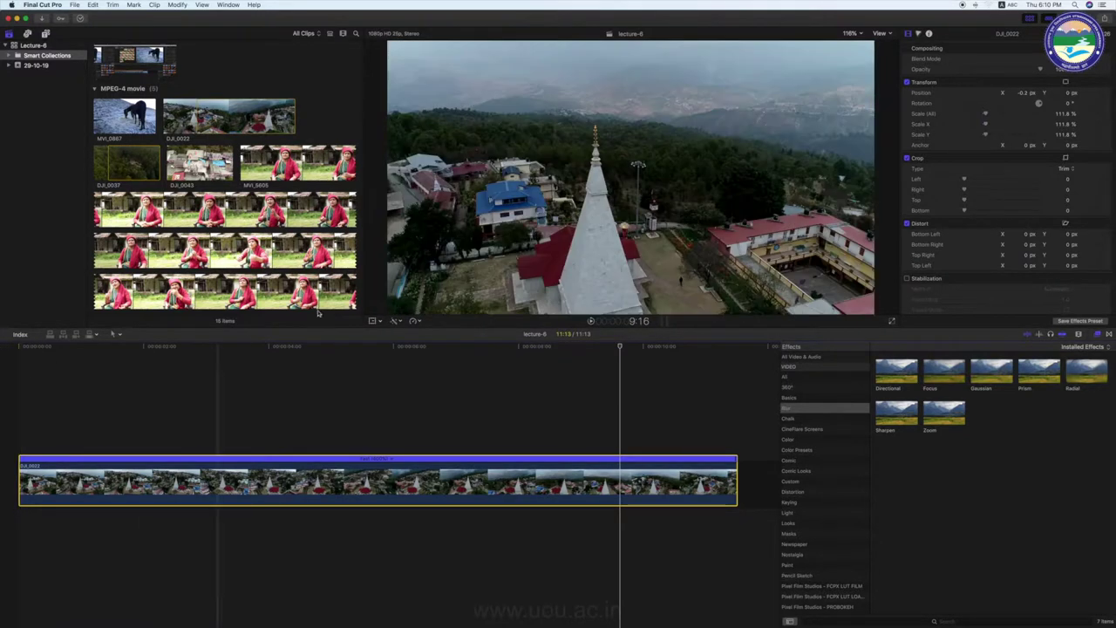
left_click(420, 321)
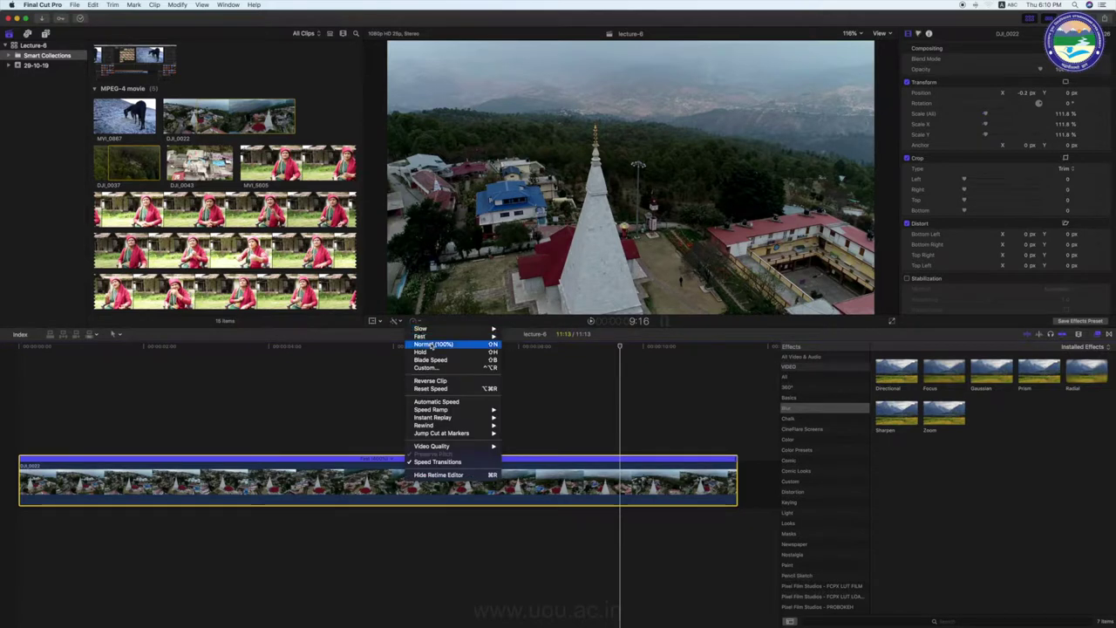
Reset the clip to Normal (100%) speed, 46:02 long, and play it from the start.
left_click(432, 344)
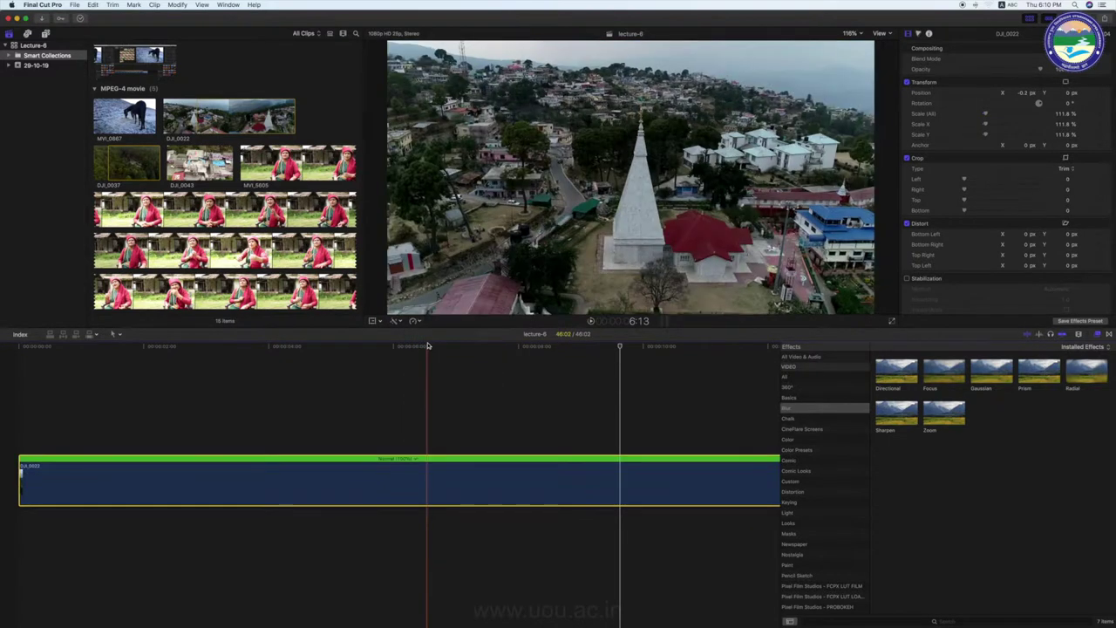
left_click(21, 348)
key("space")
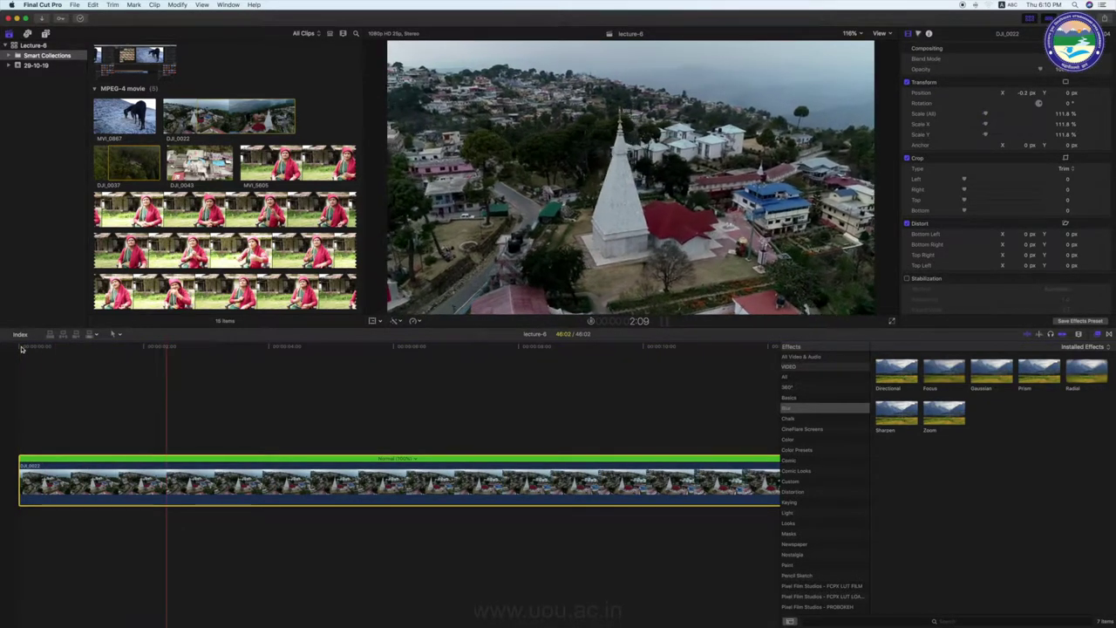
key("space")
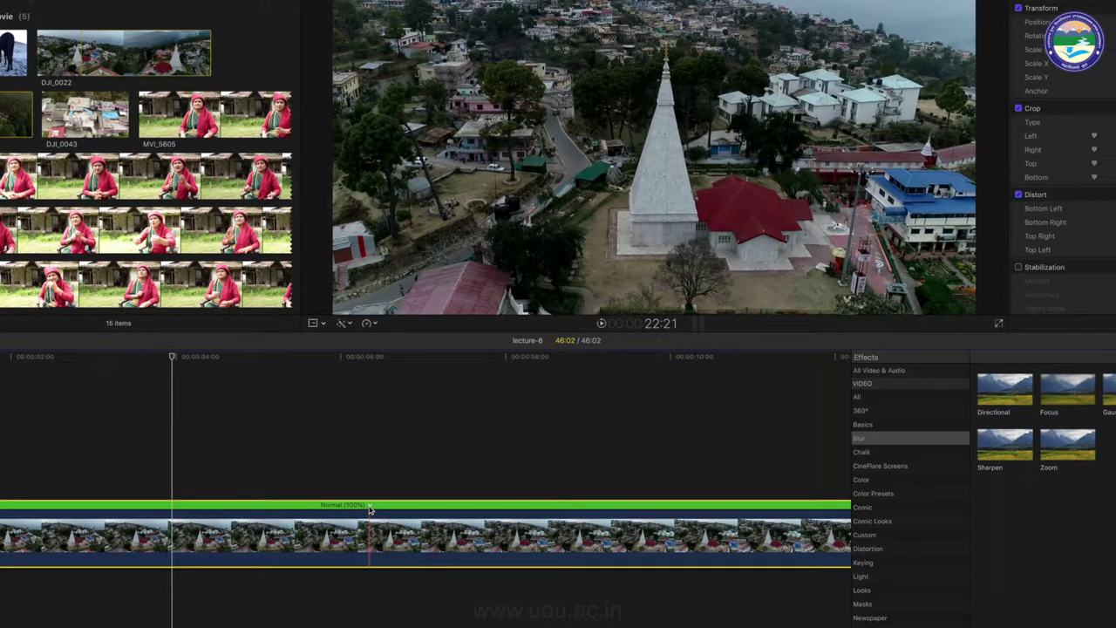
Open the Custom Speed settings from the clip's retime bar menu.
left_click(370, 507)
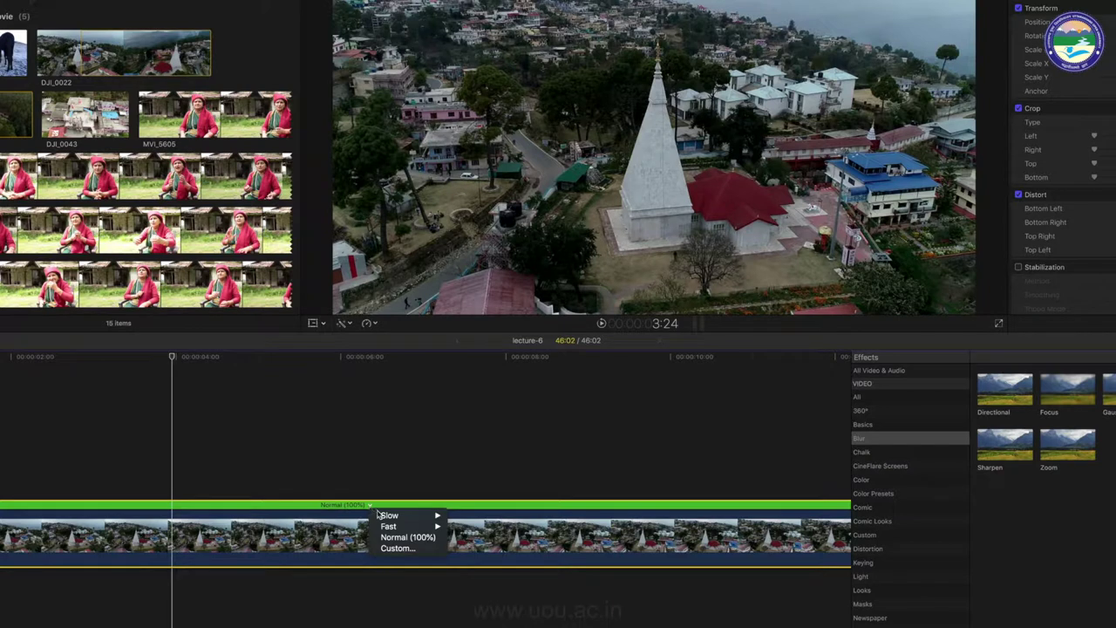
mouse_move(385, 518)
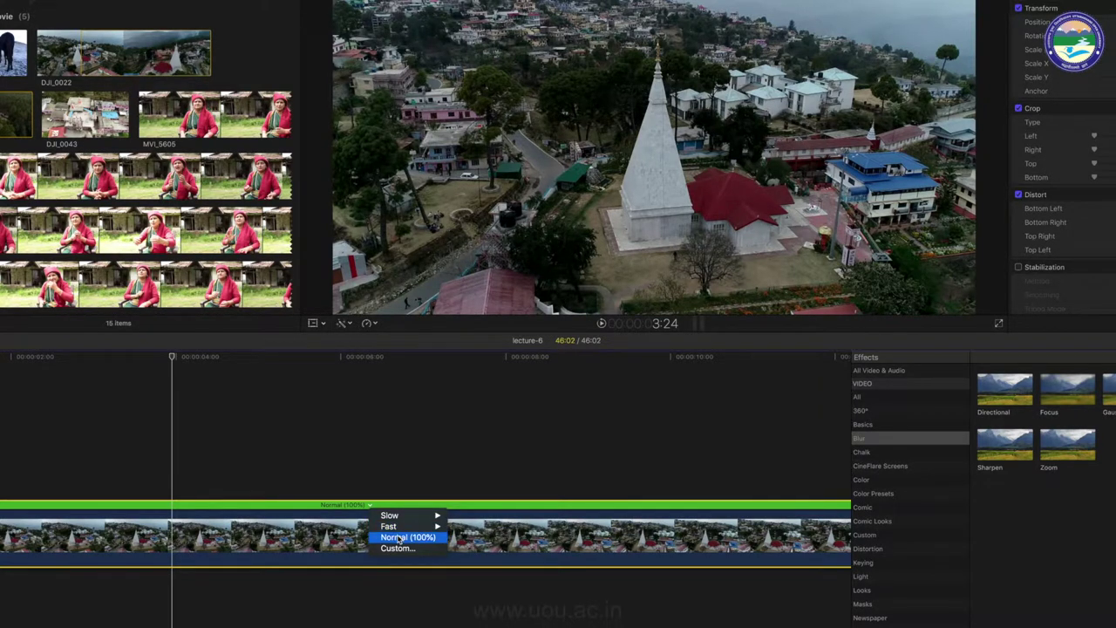
left_click(398, 549)
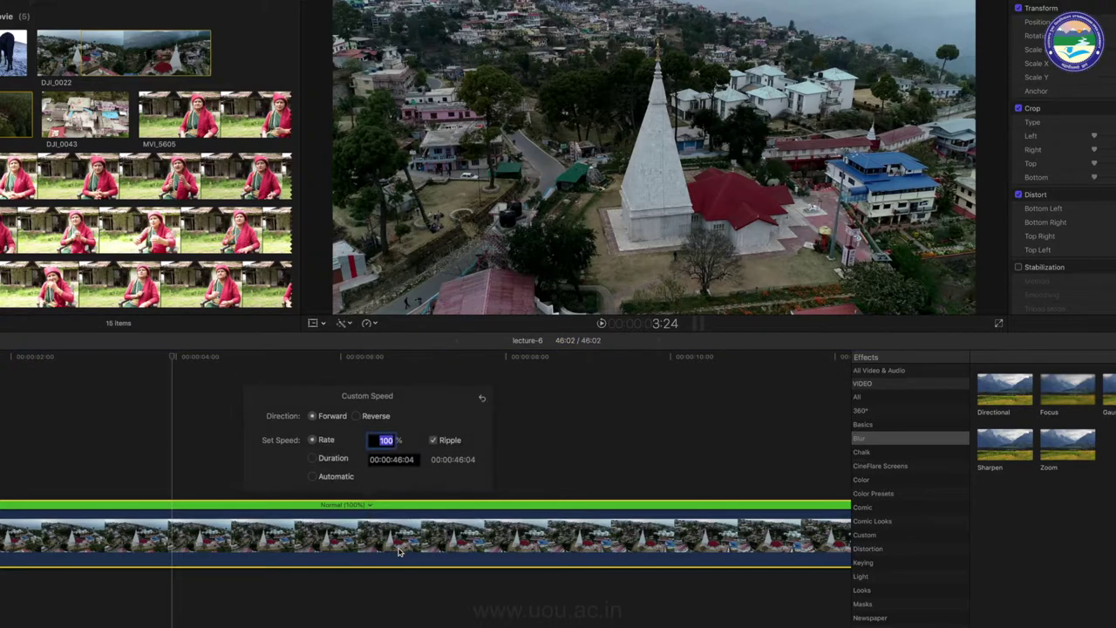
Set a custom speed Rate of 40%, stretching the clip to 01:55:05, and play it back.
left_click(374, 442)
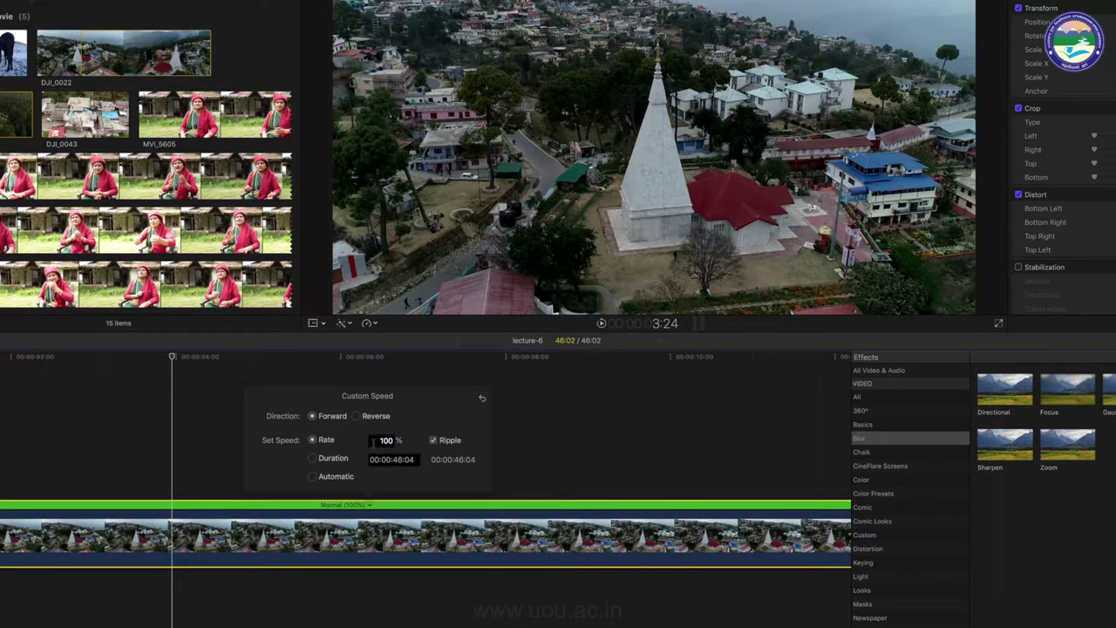
double_click(374, 441)
type("40")
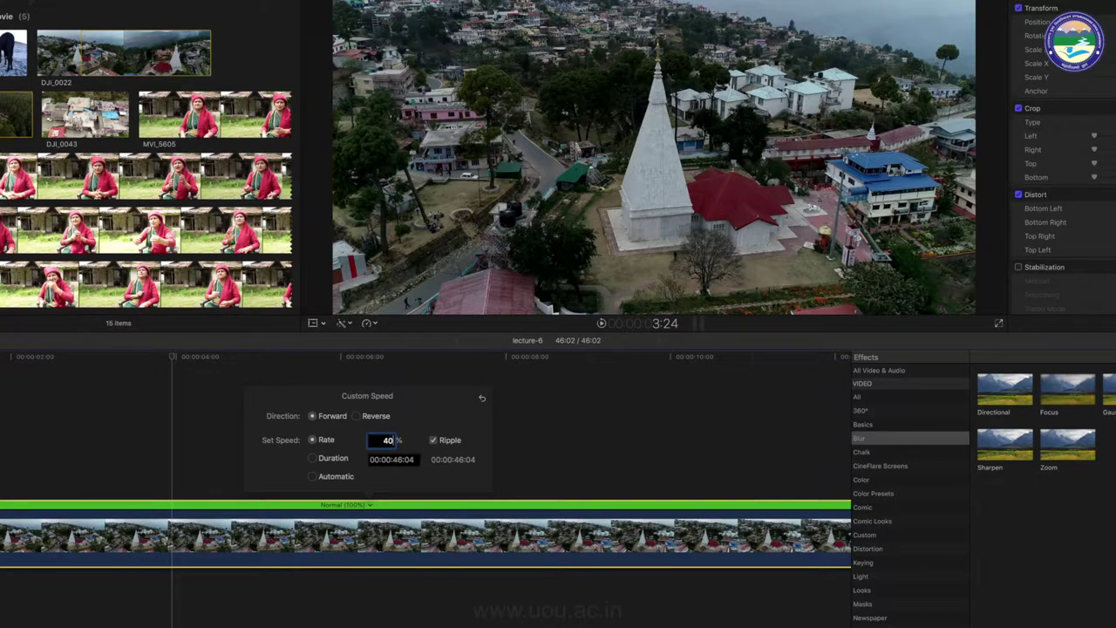
key("Return")
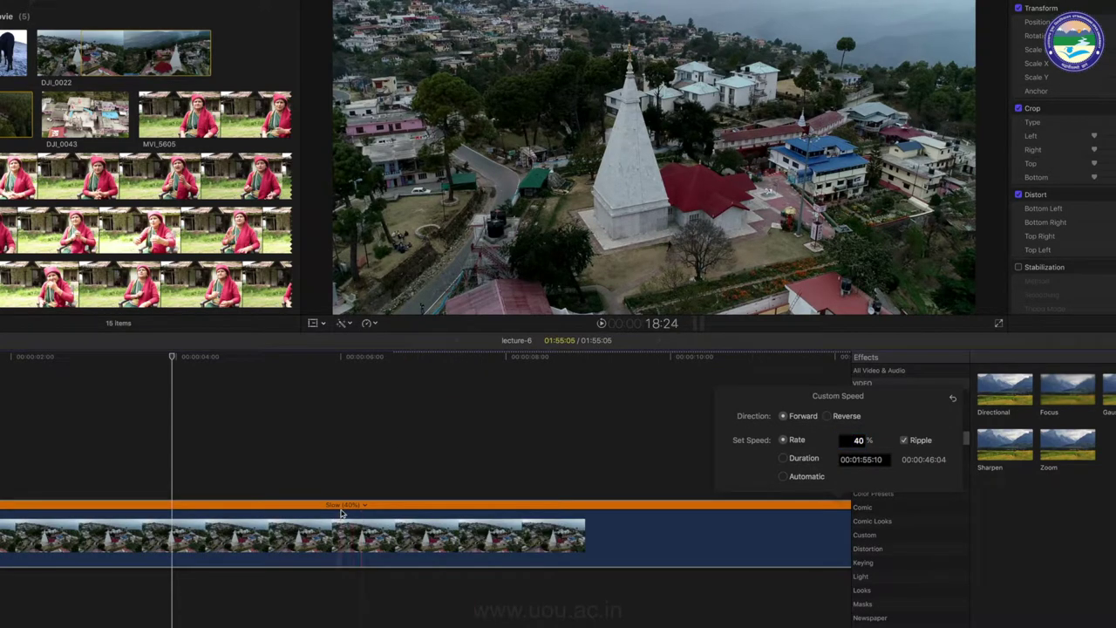
left_click(106, 355)
key("space")
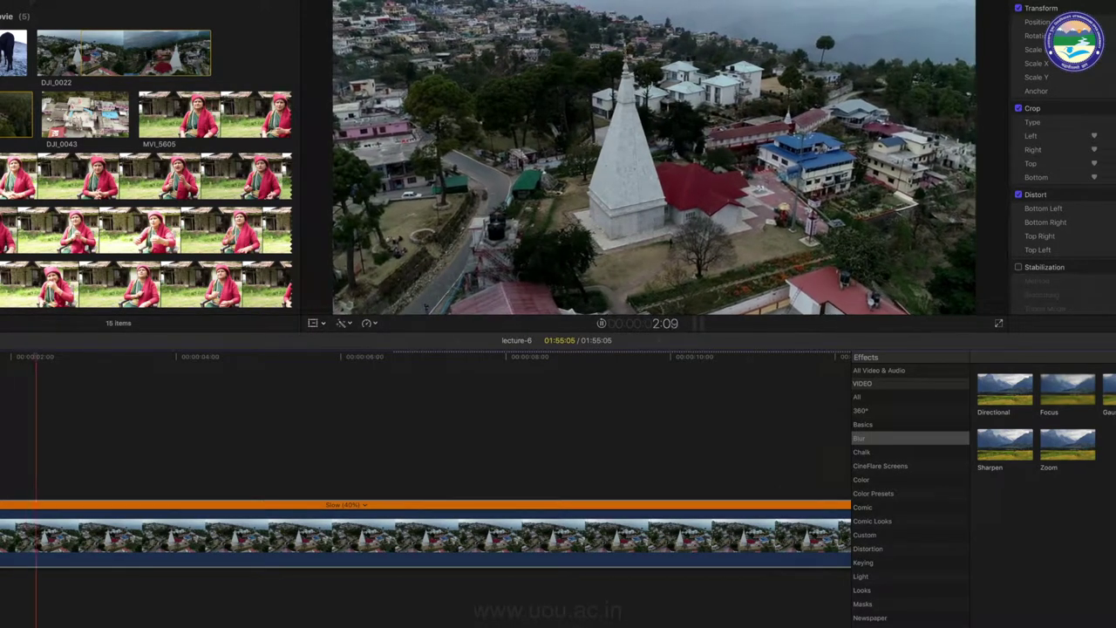
left_click(365, 506)
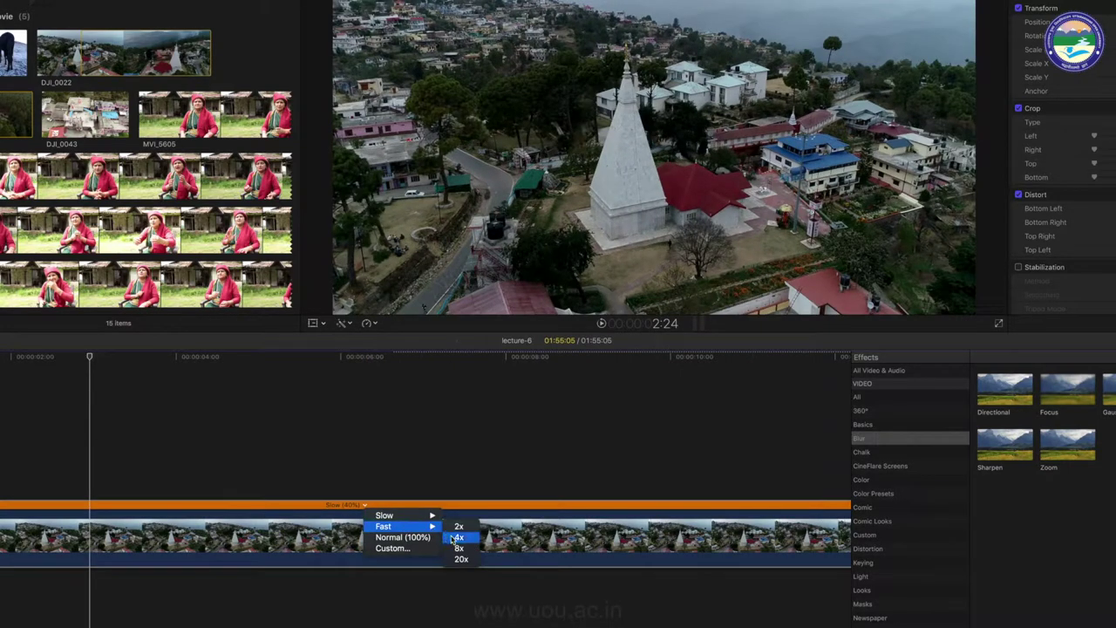
Try a custom 400% rate, then reset the clip to Normal (100%) and show the Retime options.
left_click(455, 538)
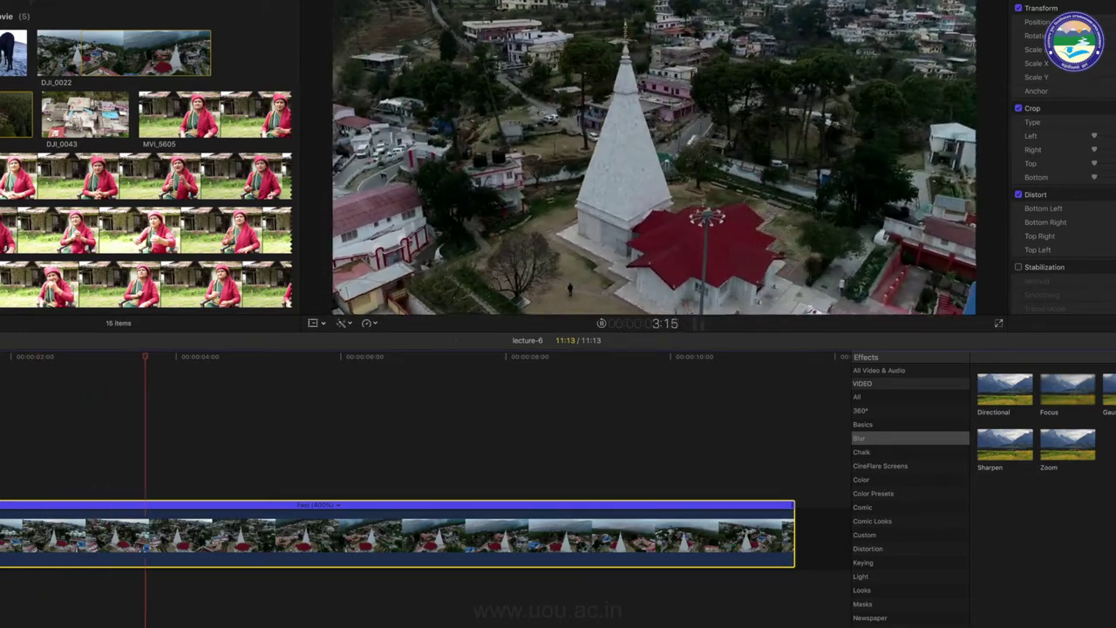
key("space")
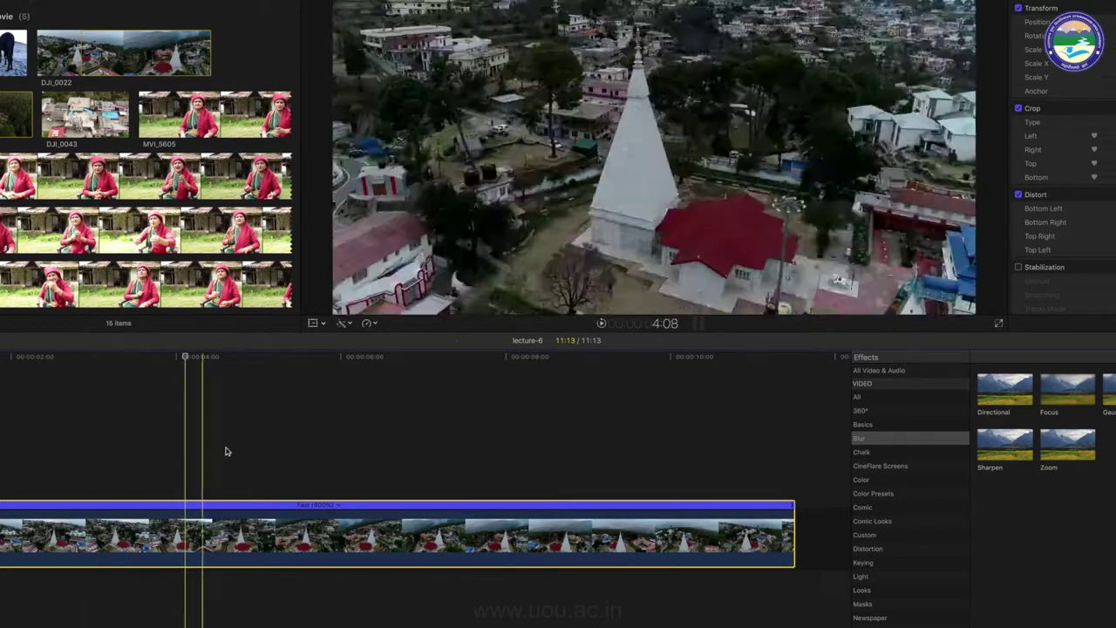
left_click(337, 505)
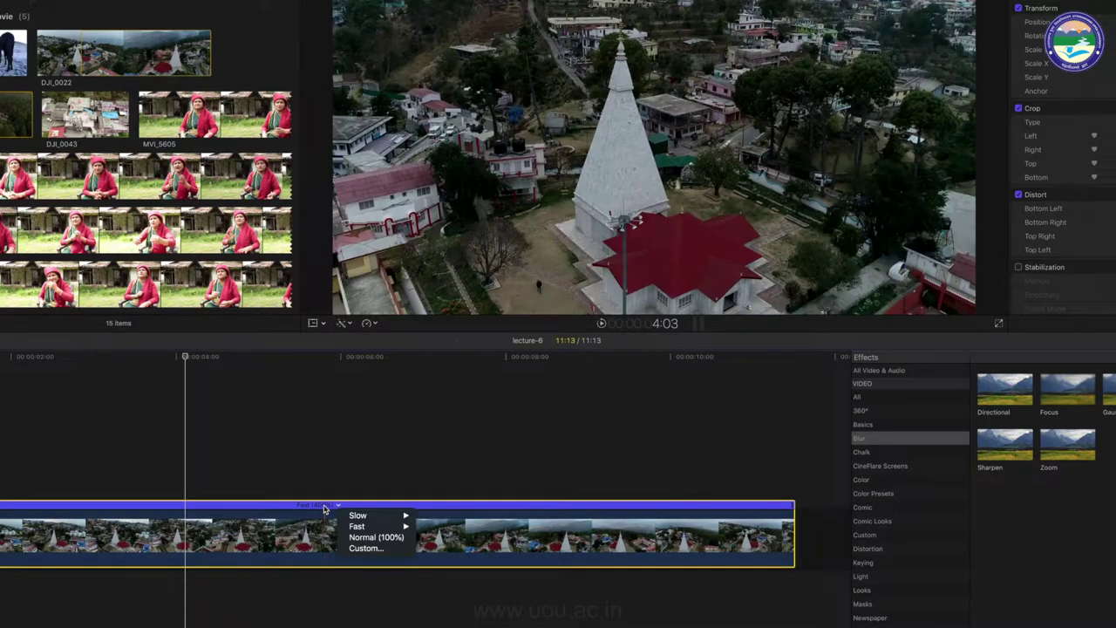
left_click(356, 548)
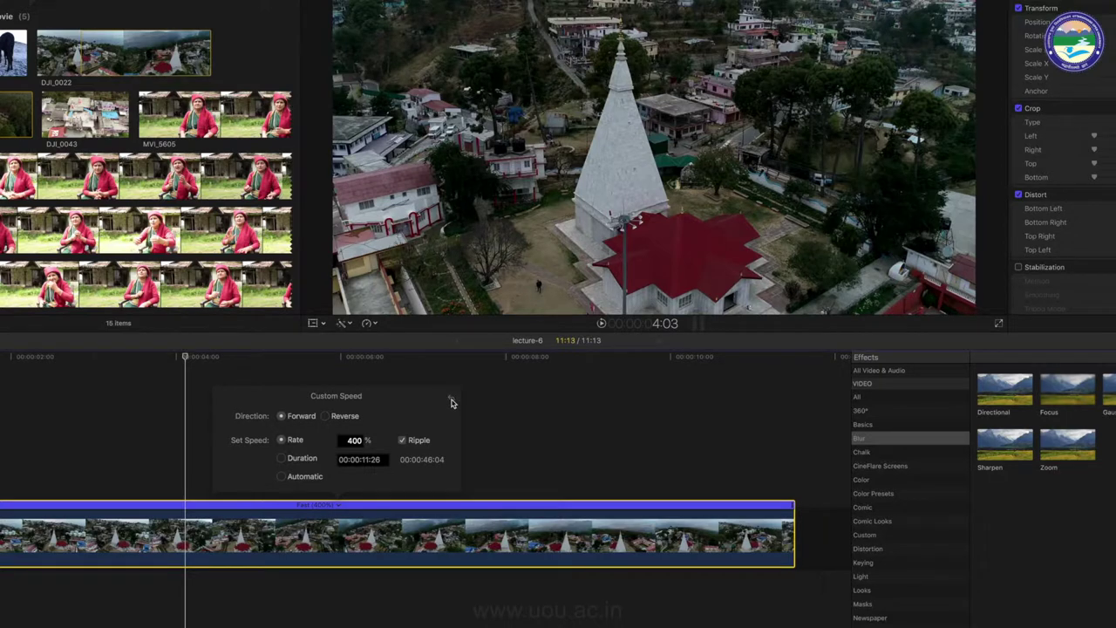
left_click(451, 399)
left_click(356, 440)
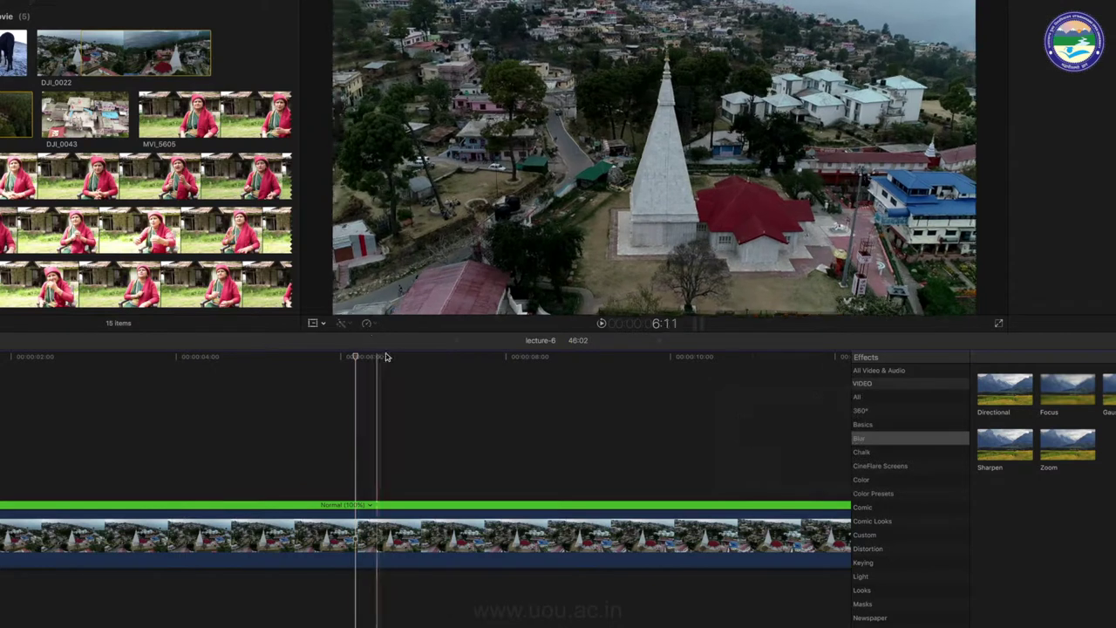
left_click(370, 324)
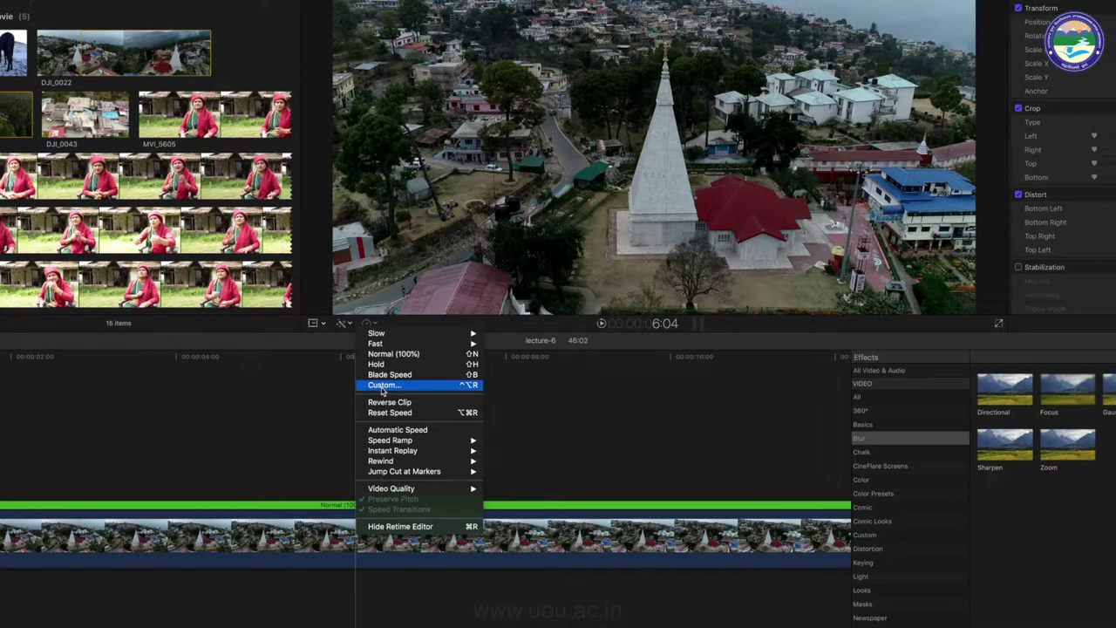
Fit the whole temple clip in the timeline and play it from the start.
left_click(244, 427)
left_click(27, 357)
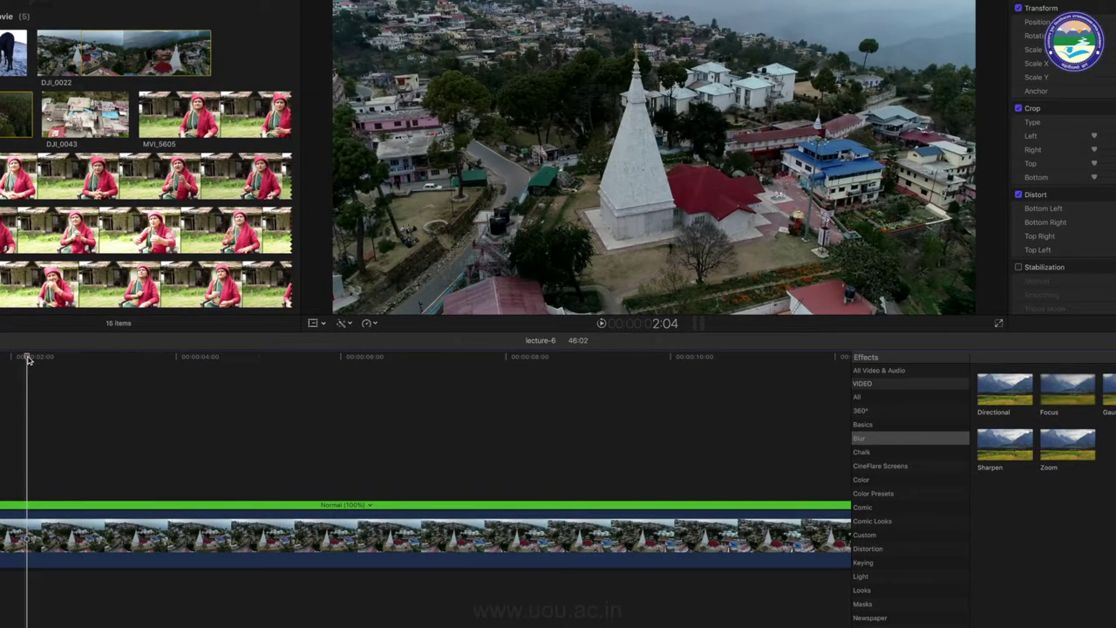
key("super+minus")
key("super+minus")
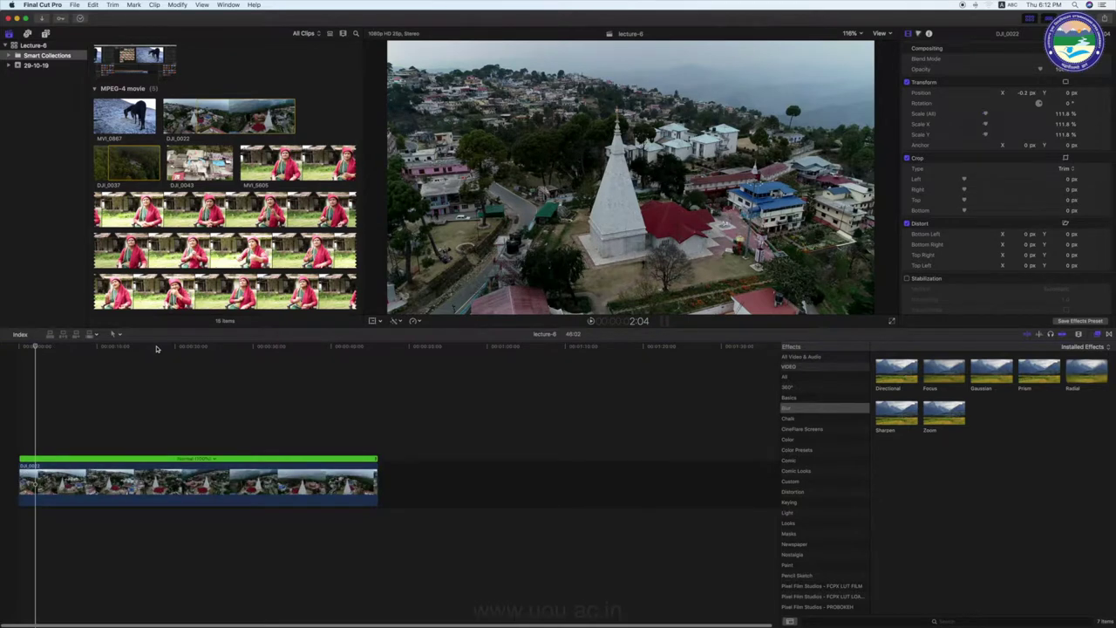
left_click(18, 347)
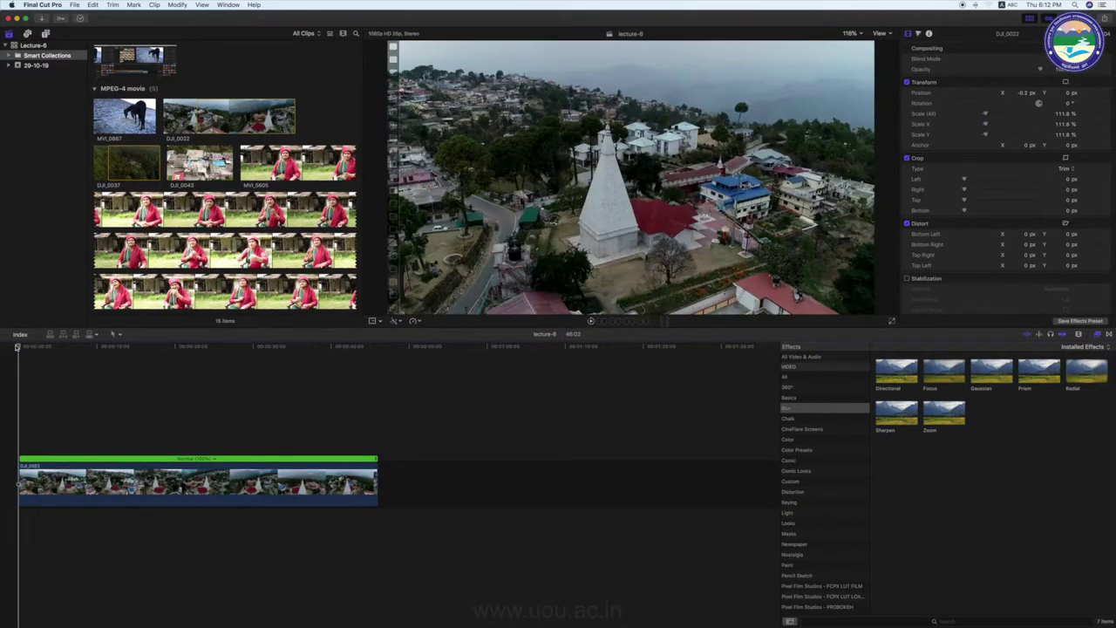
key("space")
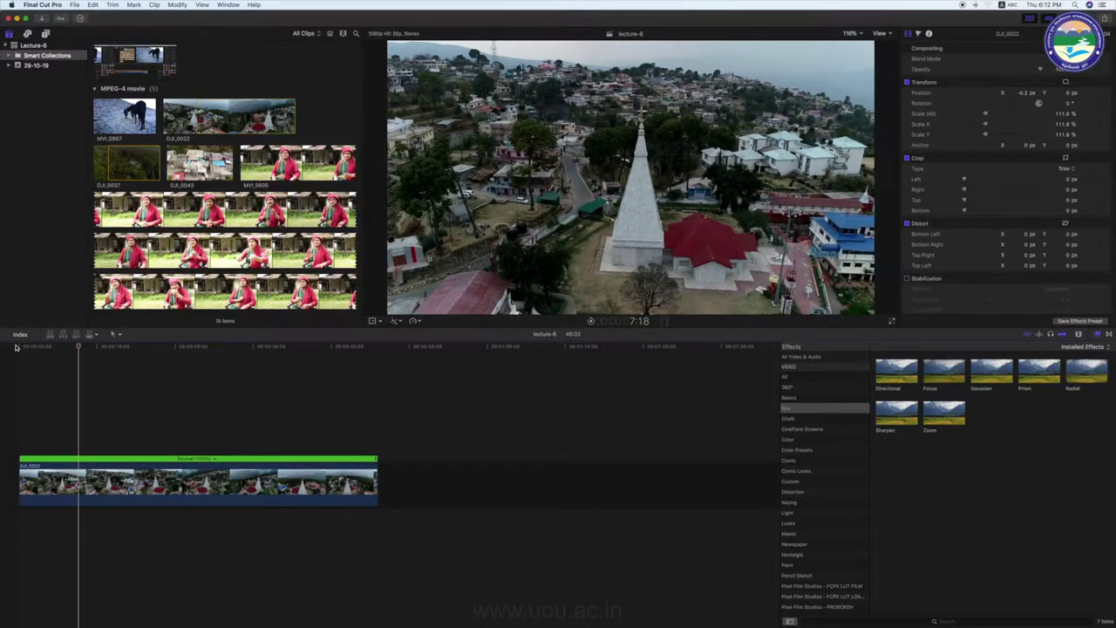
Open the Custom Speed settings and close them without changing the 100% speed.
left_click(213, 460)
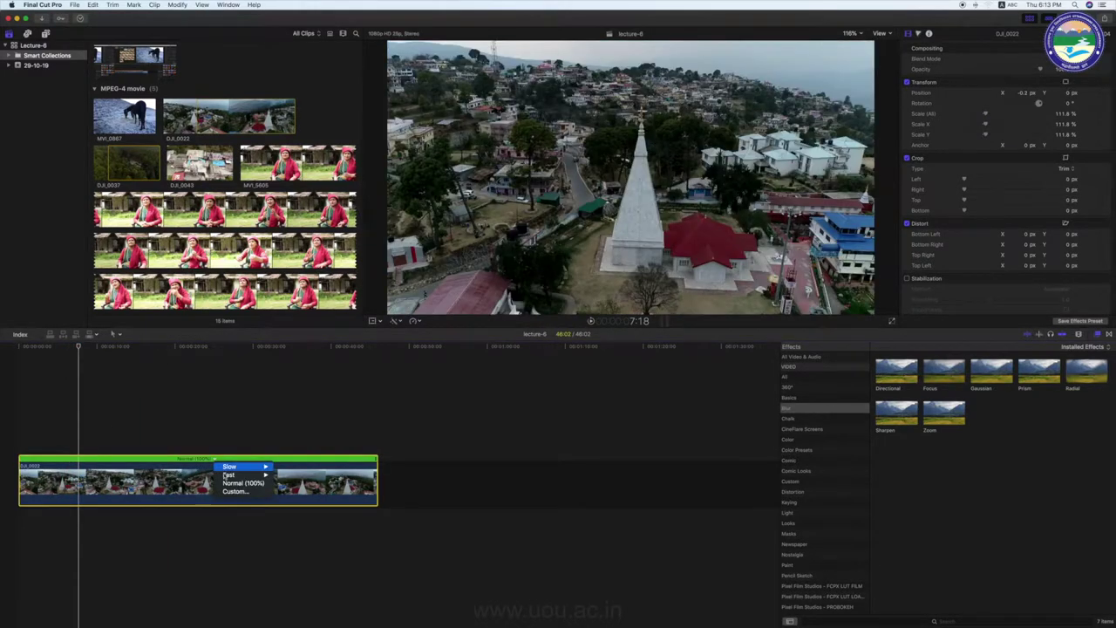
left_click(235, 491)
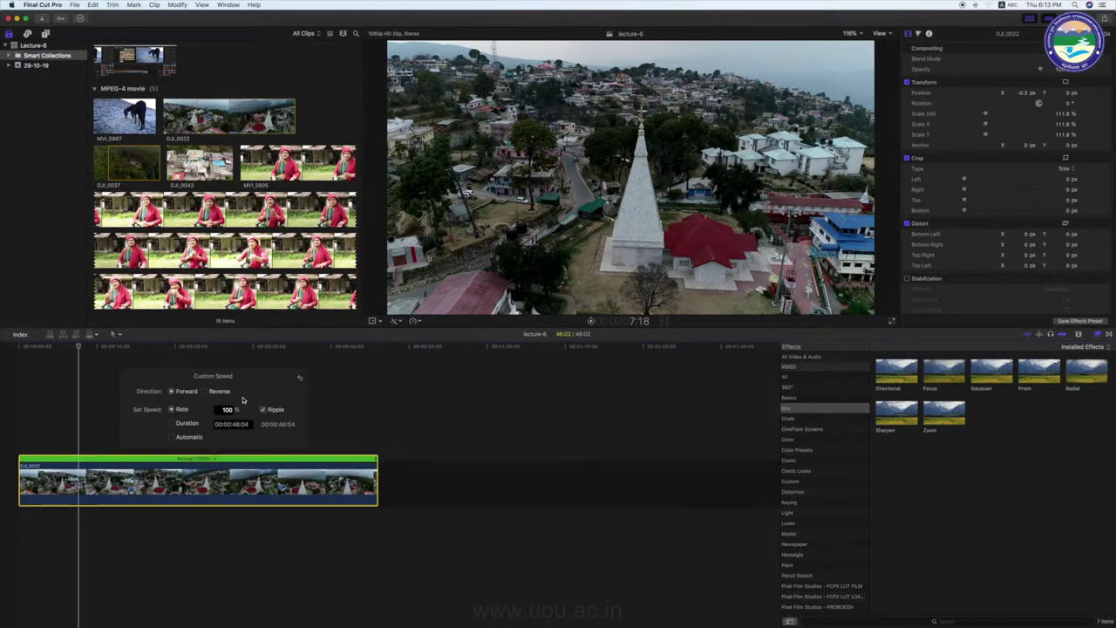
left_click(341, 386)
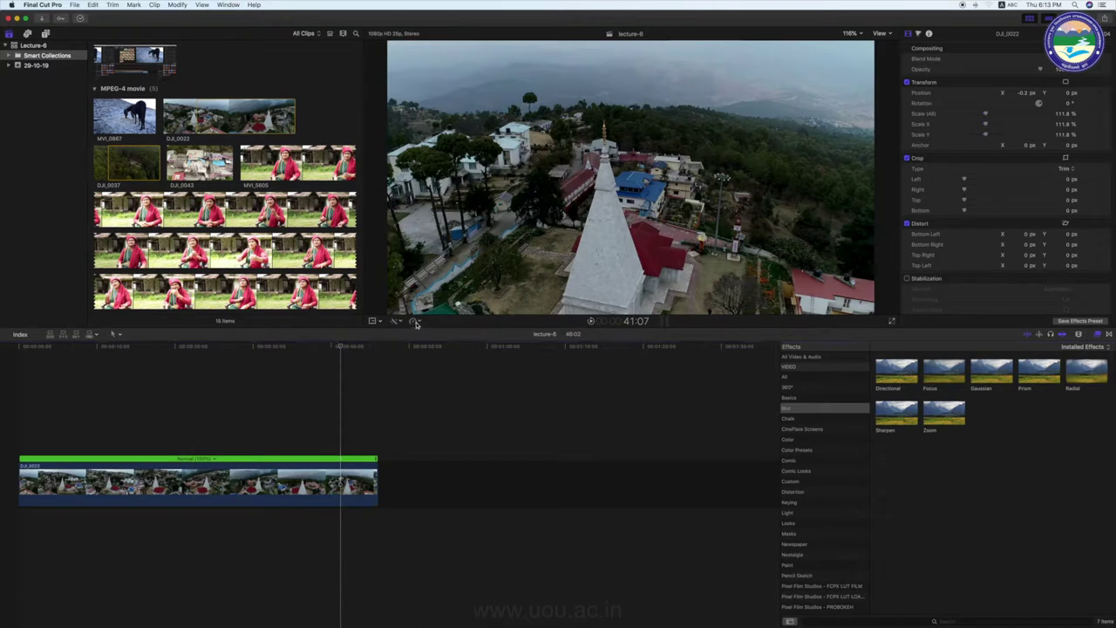
Reverse the clip to Reverse Normal (-100%) and play it back from the start.
left_click(415, 322)
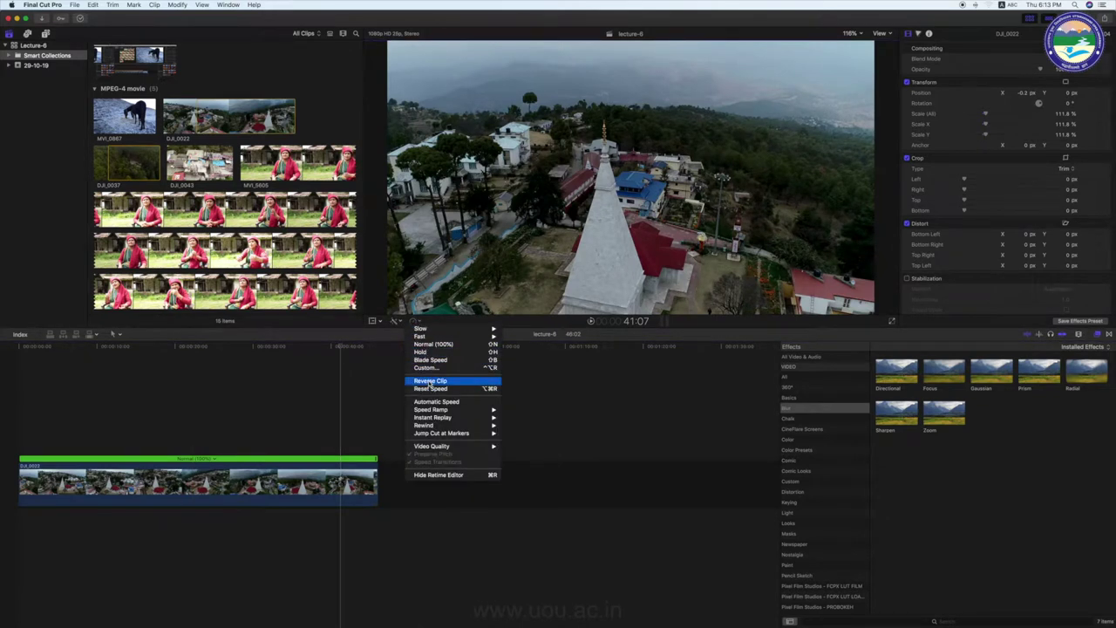
left_click(428, 383)
left_click(3, 346)
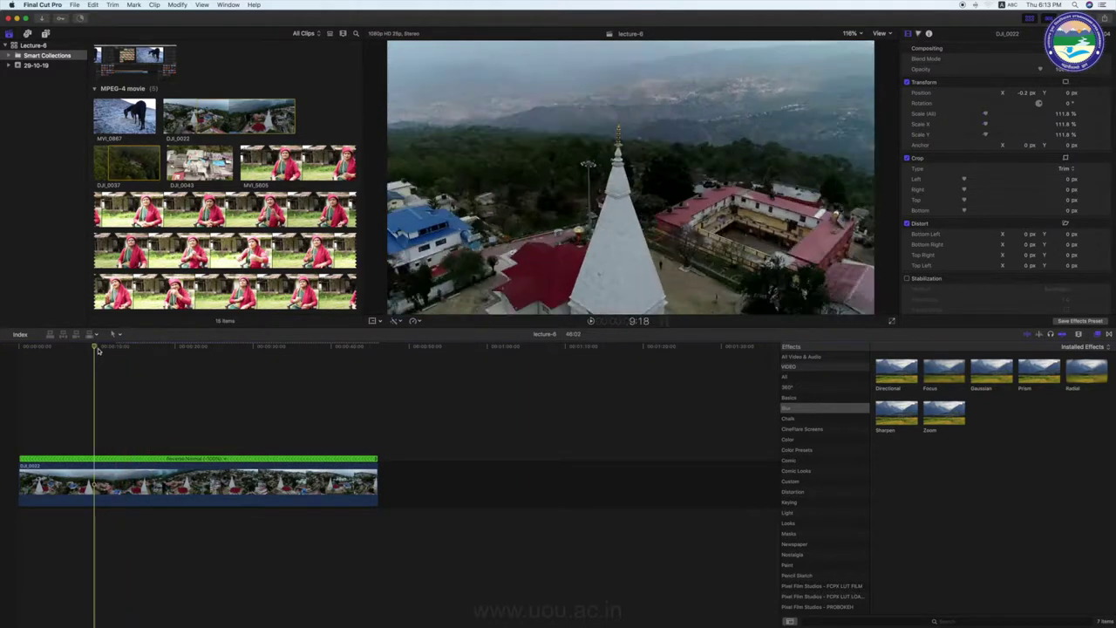
left_click_drag(96, 347, 5, 349)
key("space")
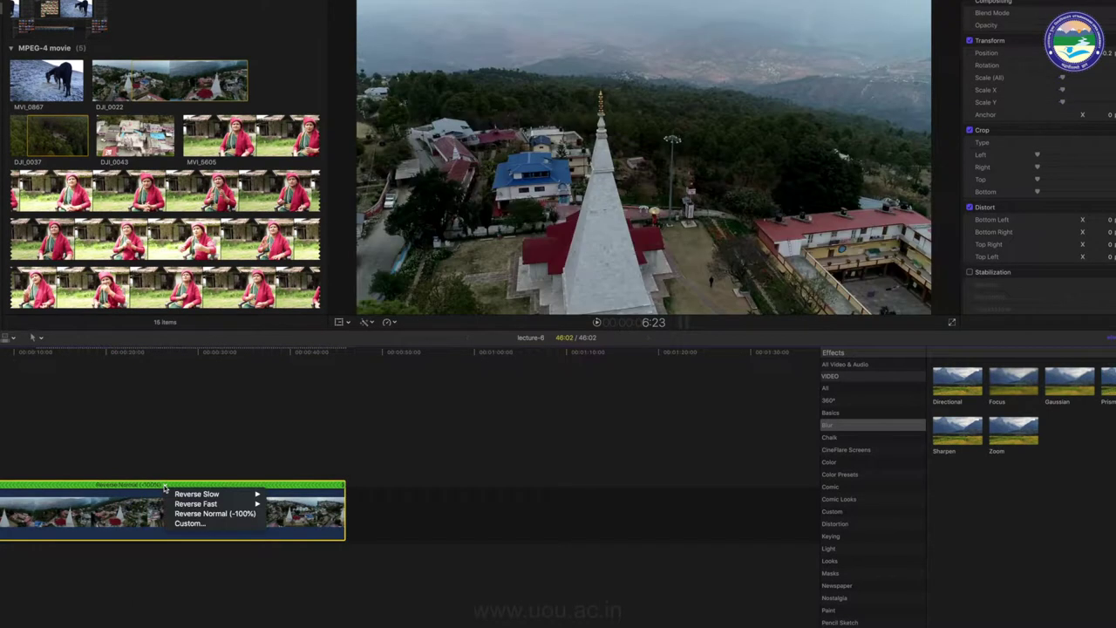
mouse_move(185, 497)
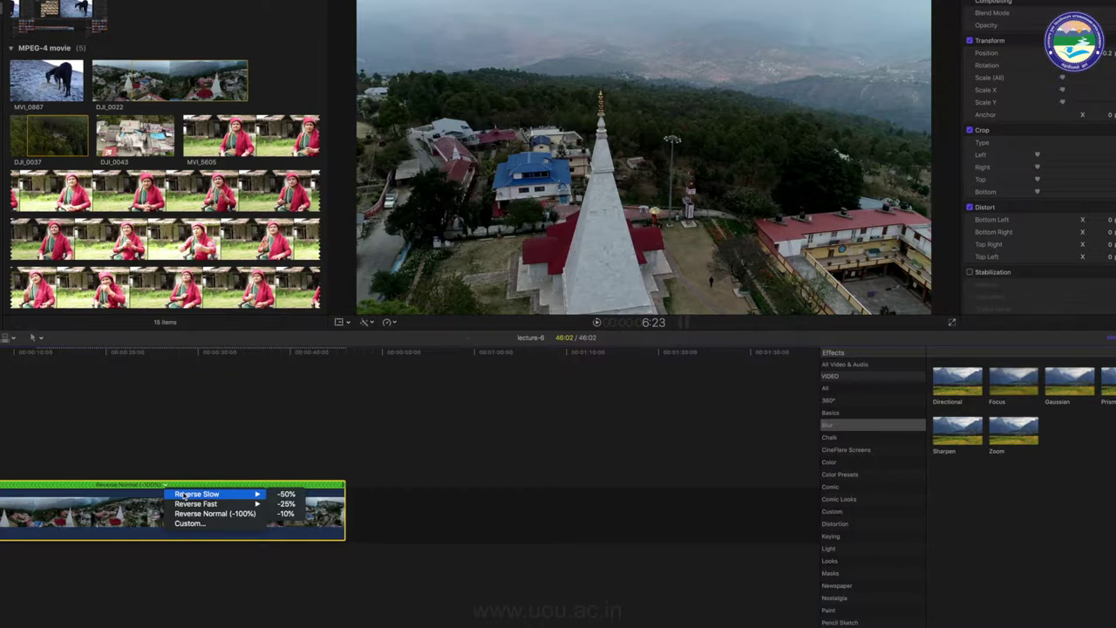
left_click(190, 524)
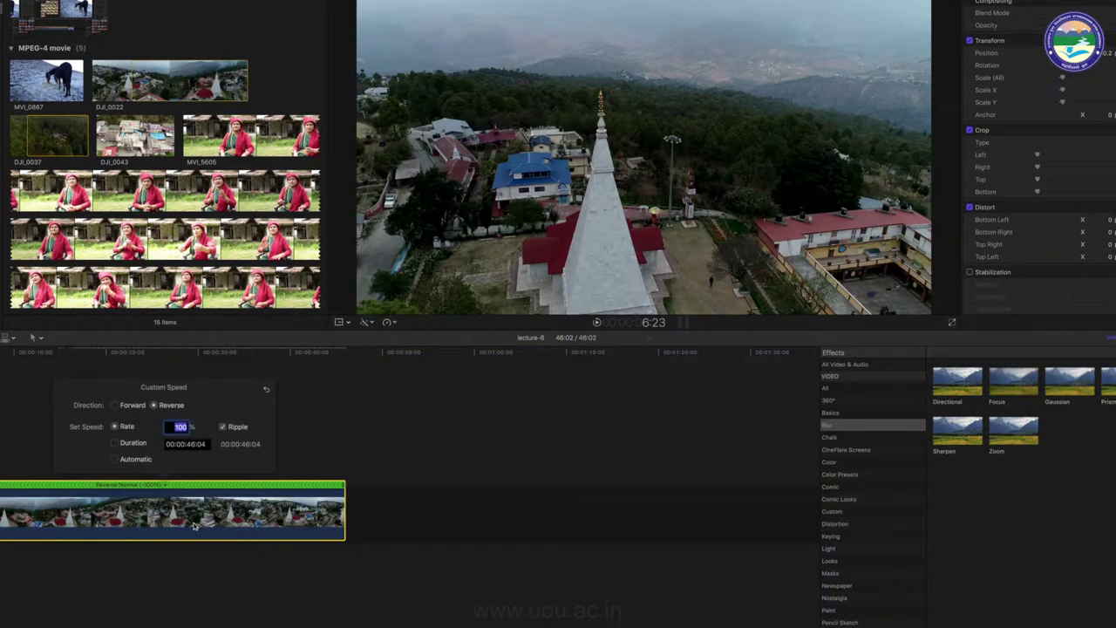
key("Return")
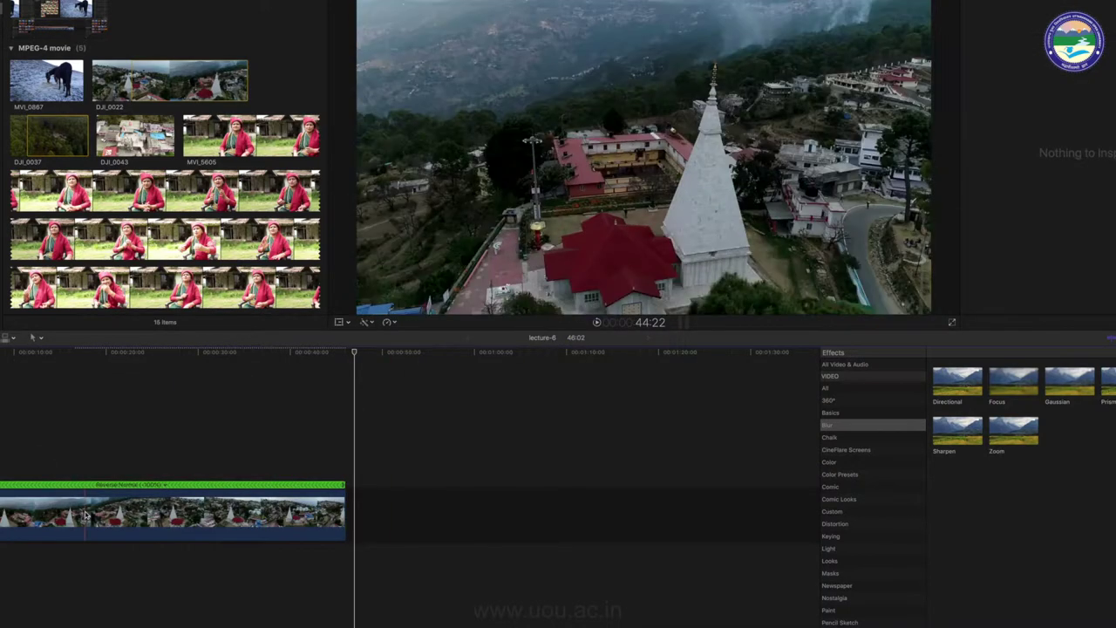
key("super+4")
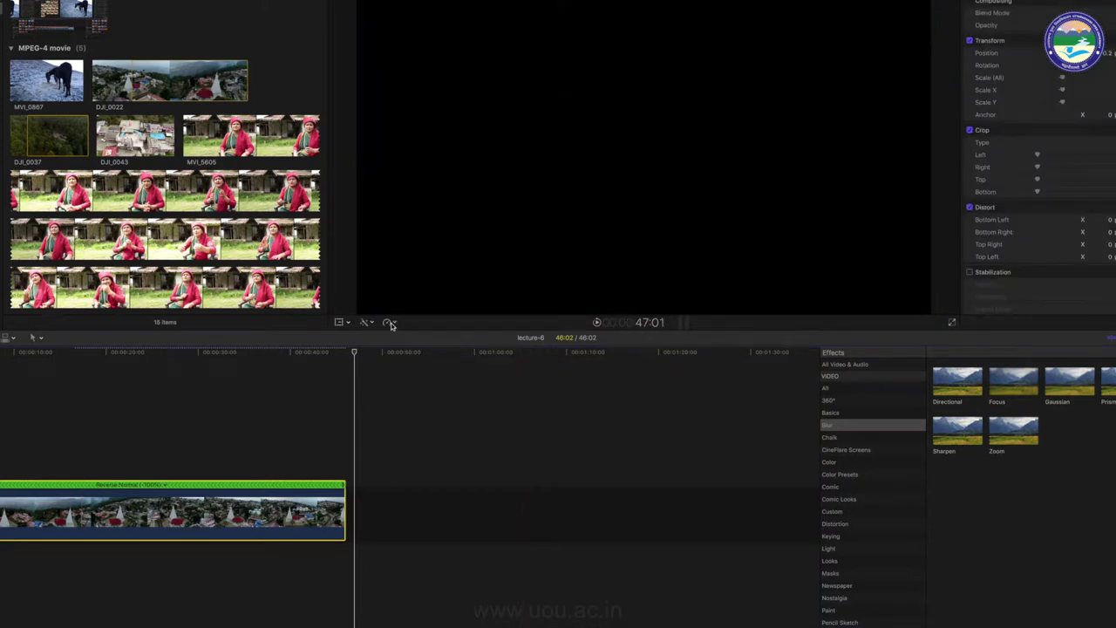
Reset the clip's speed so it plays forward at Normal (100%), running 46:03.
left_click(390, 323)
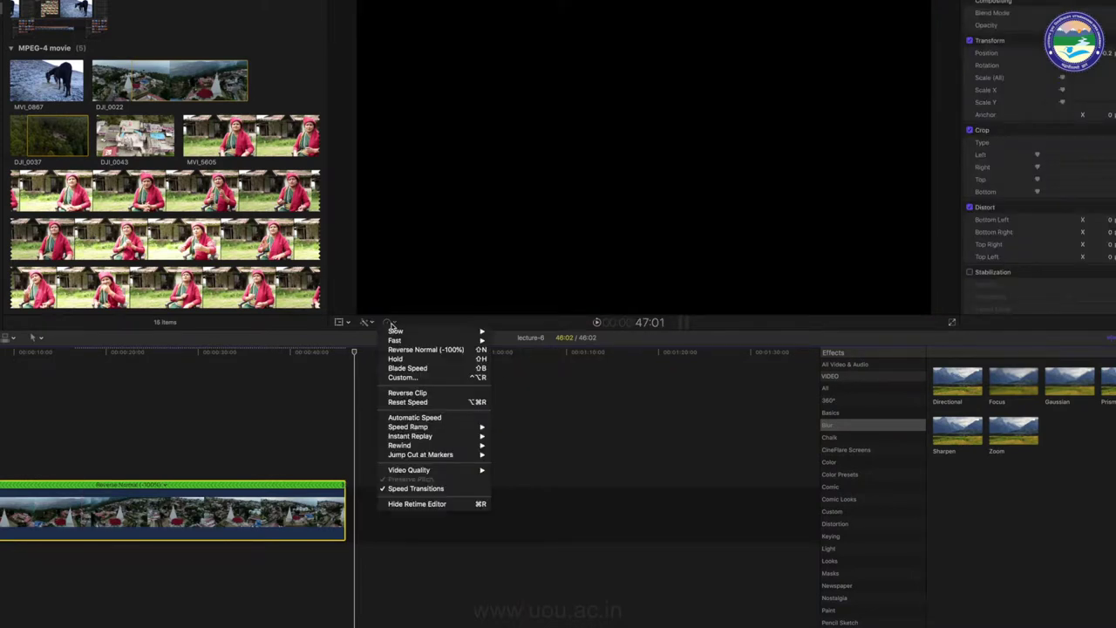
left_click(415, 402)
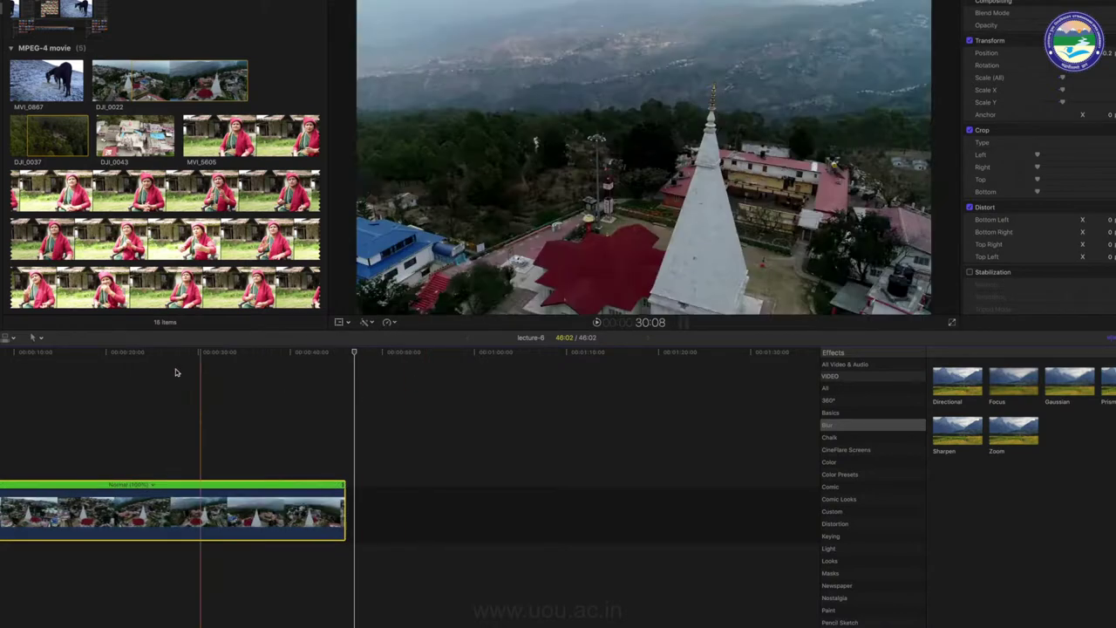
left_click(122, 356)
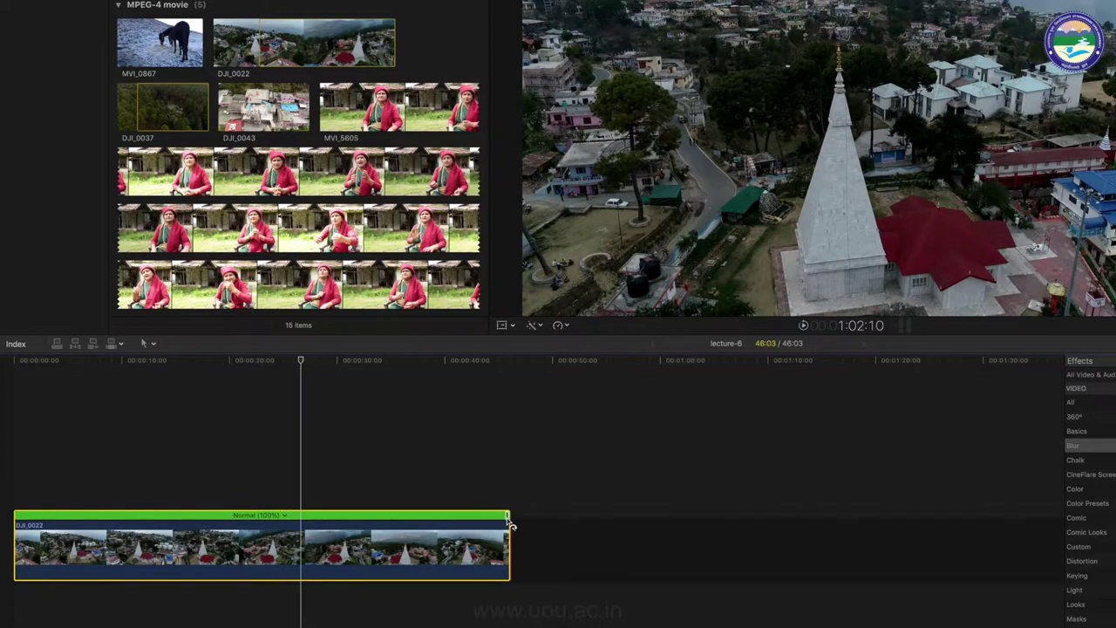
Drag the DJI_0022 retime handle back and forth until the clip reads Slow (73%), running 01:02:19.
mouse_move(510, 522)
left_mouse_down()
mouse_move(128, 508)
mouse_move(851, 519)
mouse_move(279, 520)
left_mouse_up()
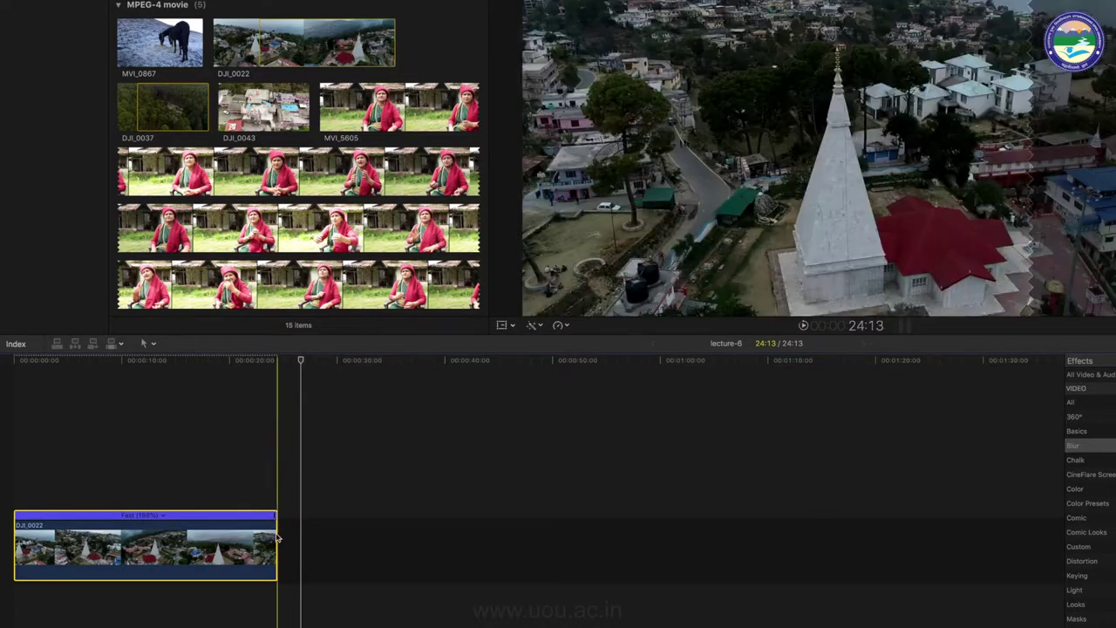
left_click_drag(279, 522, 1057, 533)
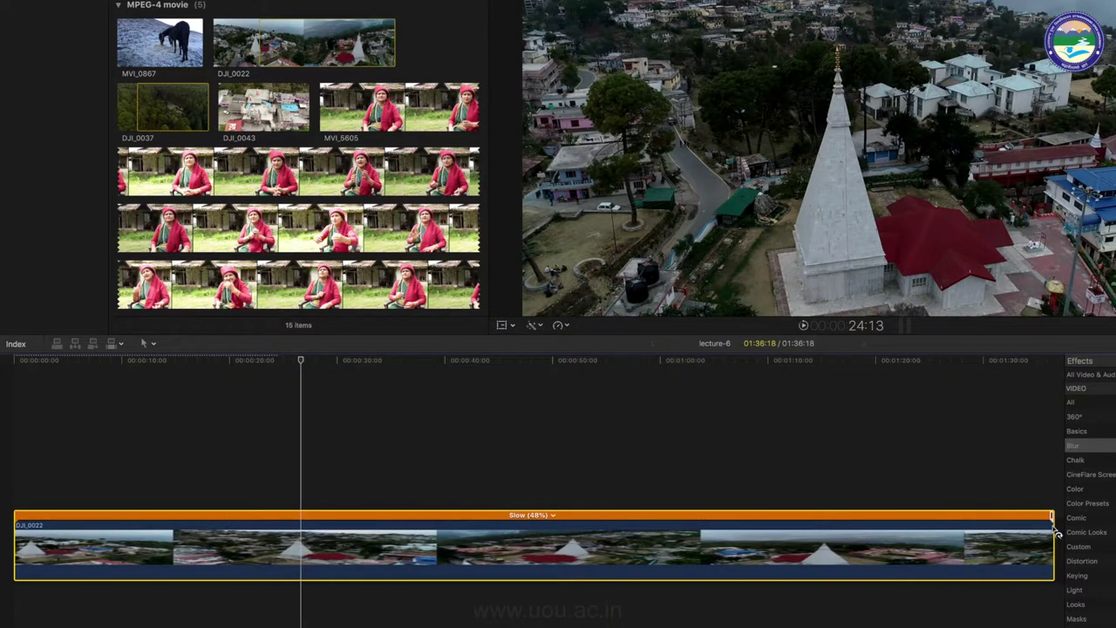
mouse_move(1057, 532)
left_mouse_down()
mouse_move(234, 518)
mouse_move(691, 545)
left_mouse_up()
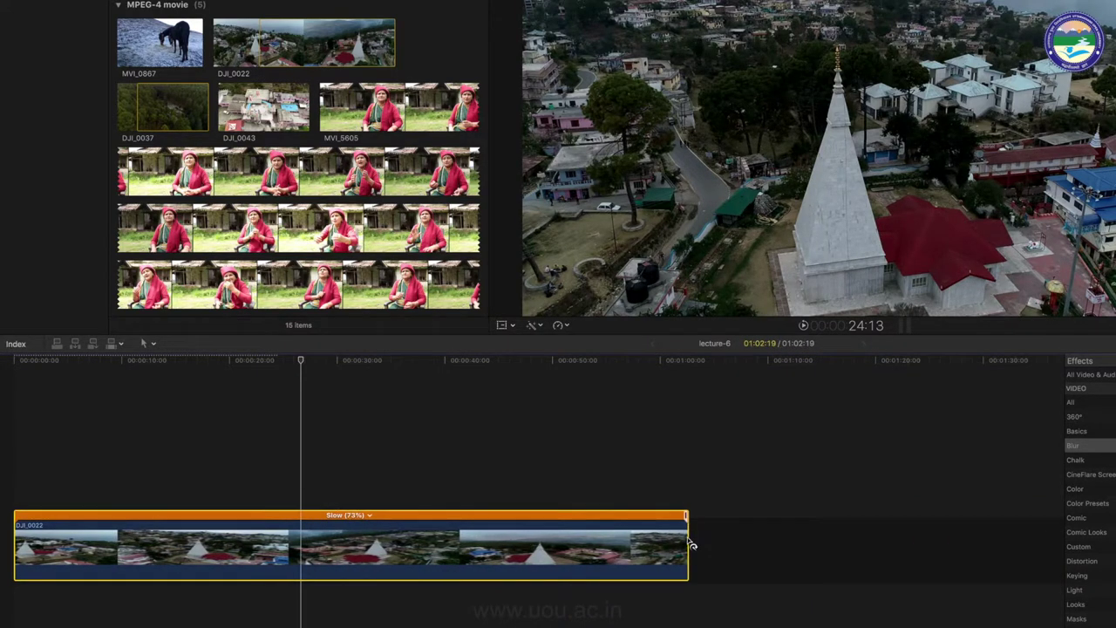
left_click(562, 325)
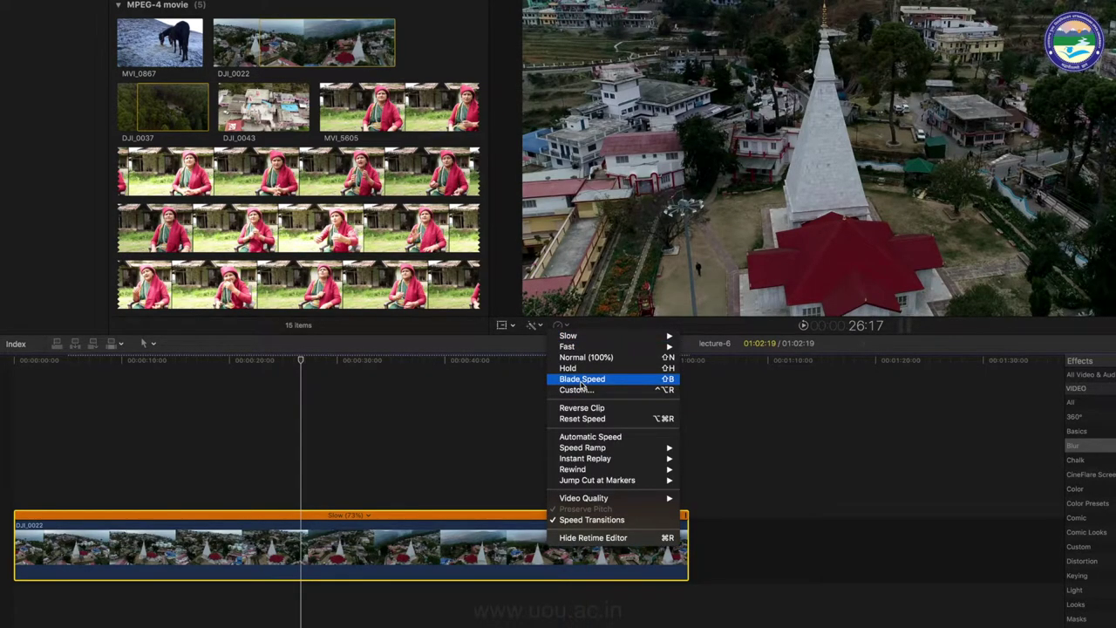
Place the playhead around 21 seconds and split the clip's speed with Blade Speed.
left_click(302, 361)
mouse_move(301, 361)
left_mouse_down()
mouse_move(153, 362)
mouse_move(324, 364)
mouse_move(61, 356)
left_mouse_up()
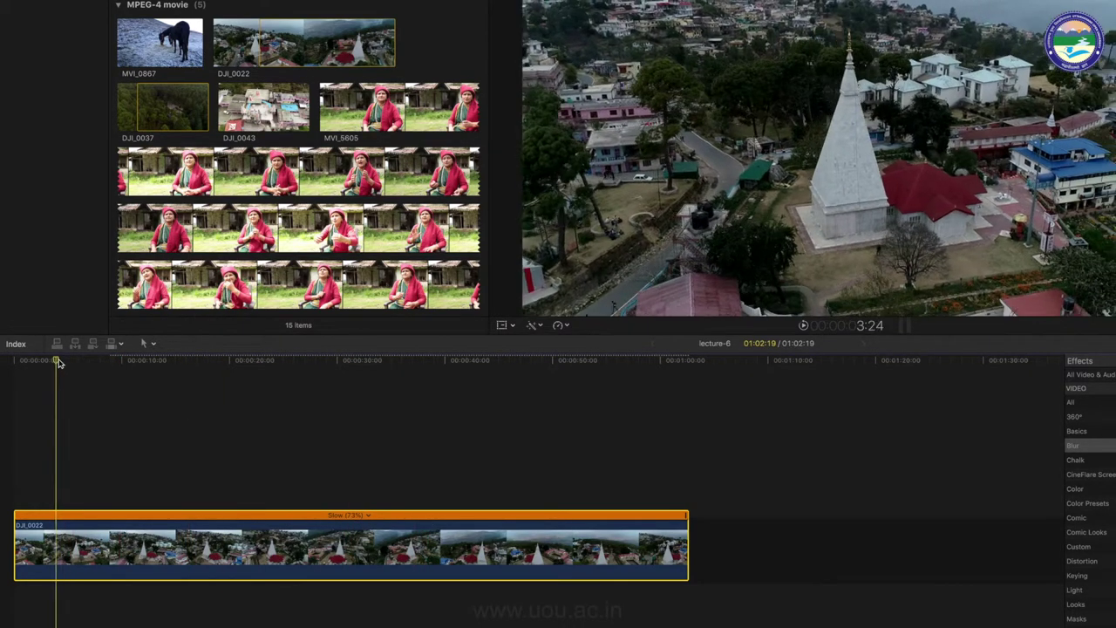
left_click(443, 397)
left_click(243, 398)
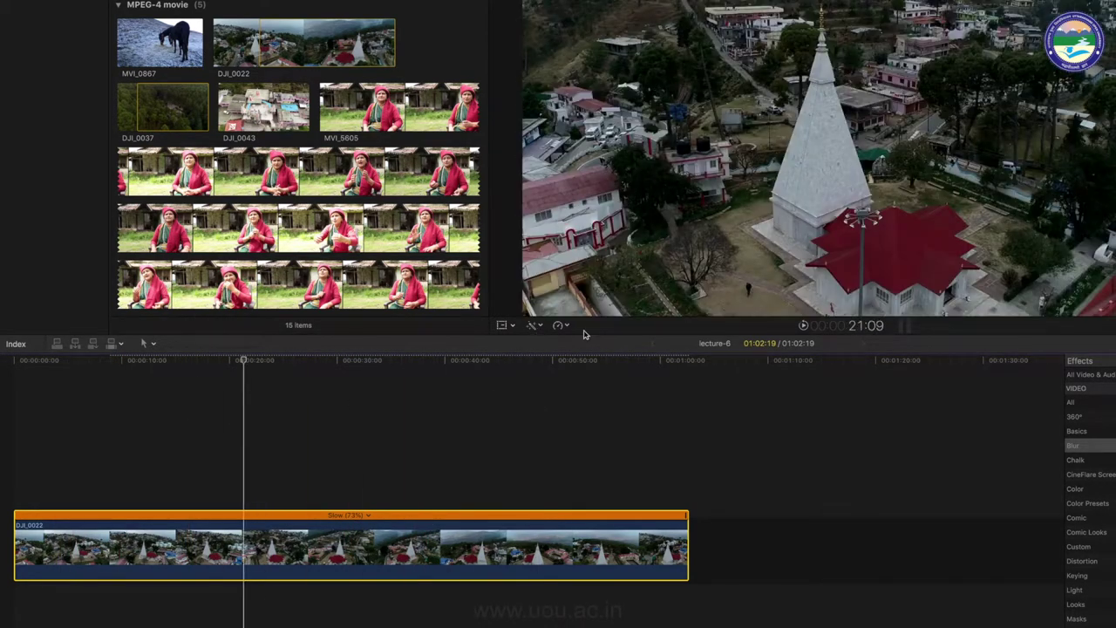
left_click(559, 325)
left_click(582, 378)
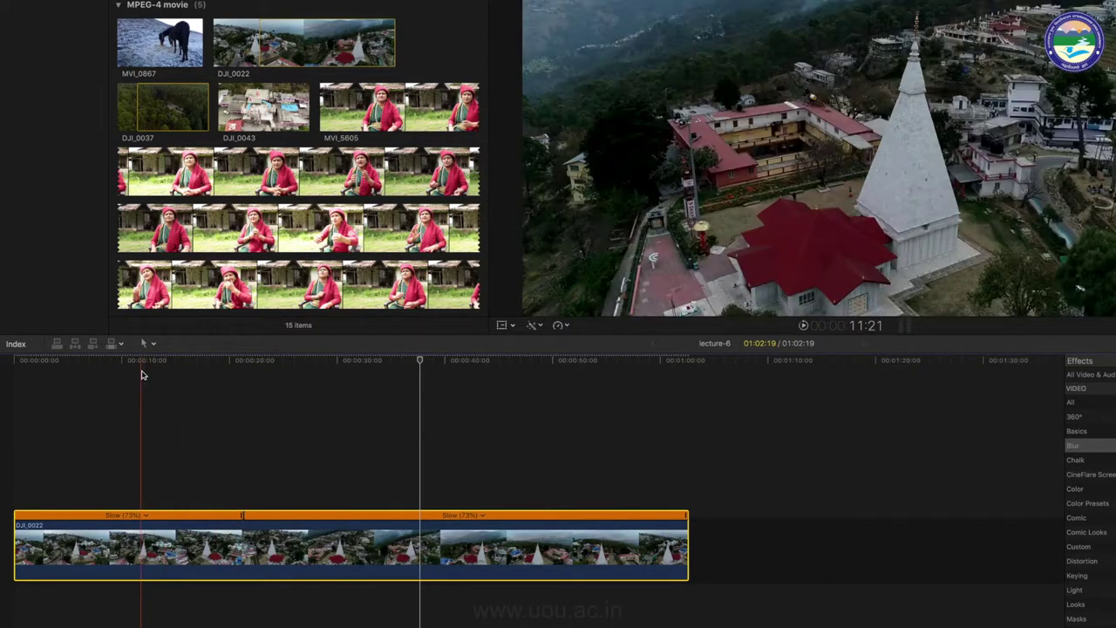
Shorten the second speed section to Fast (321%) and play across the speed change.
left_click(244, 362)
left_click_drag(245, 363, 413, 387)
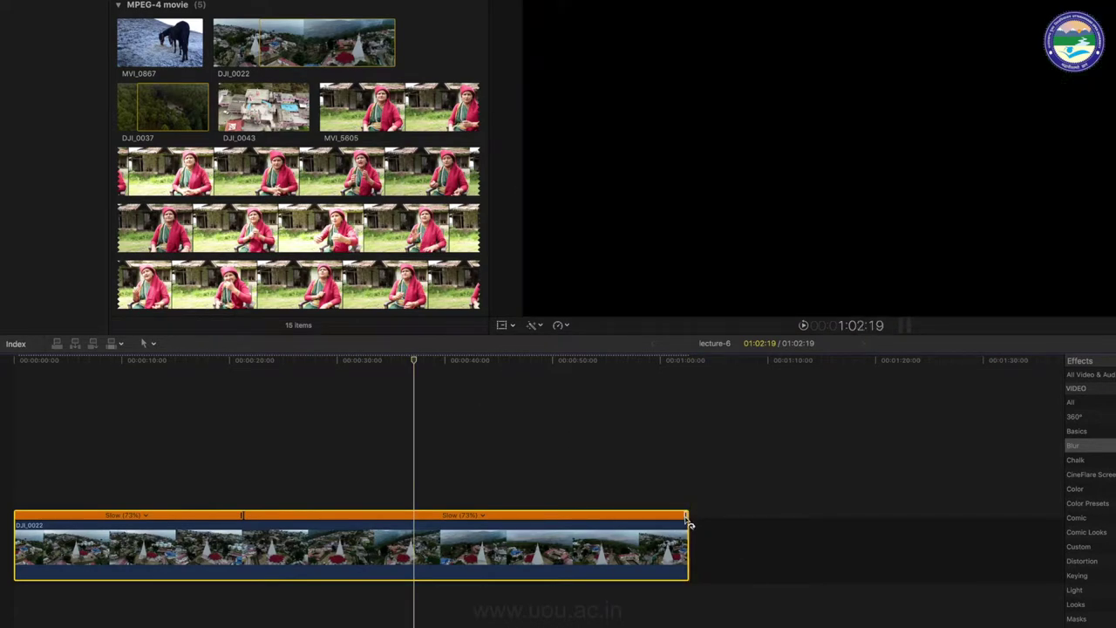
left_click_drag(688, 521, 345, 517)
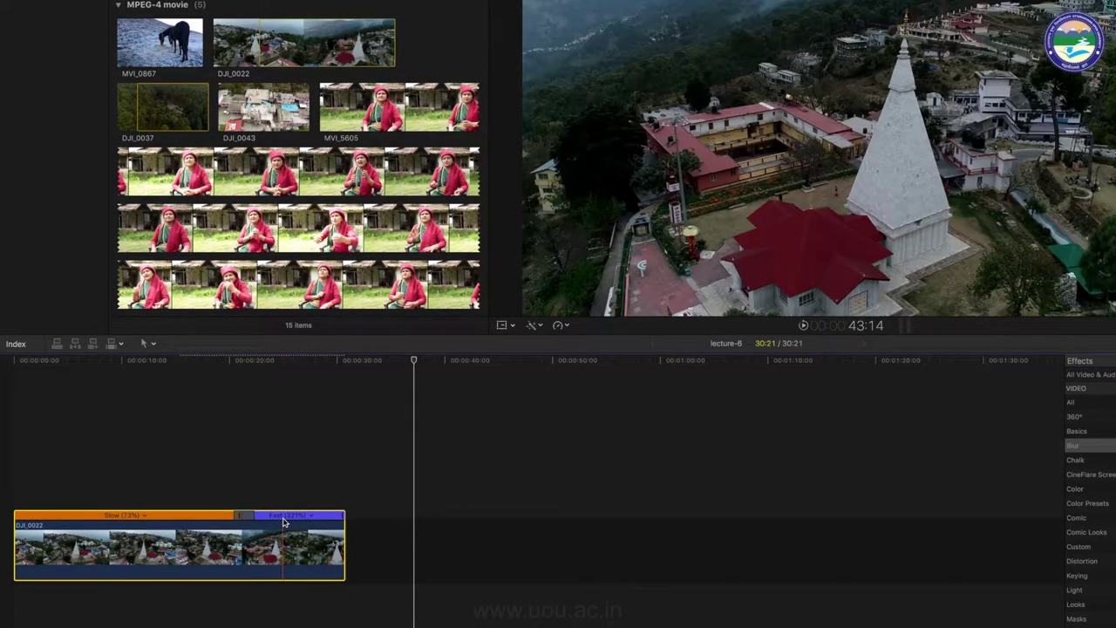
left_click(209, 360)
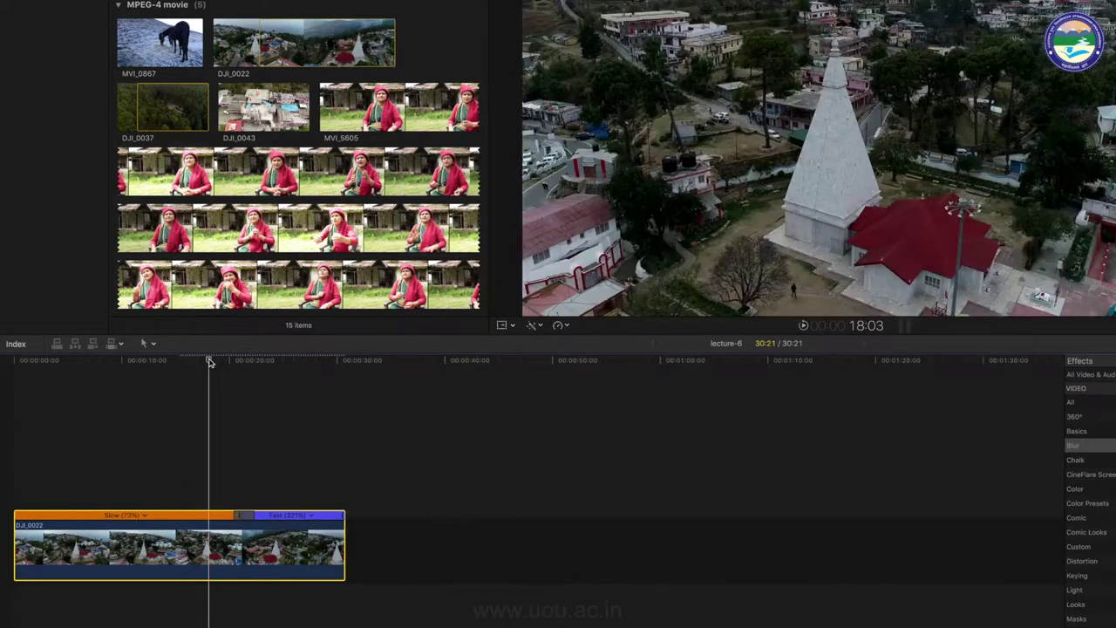
key("space")
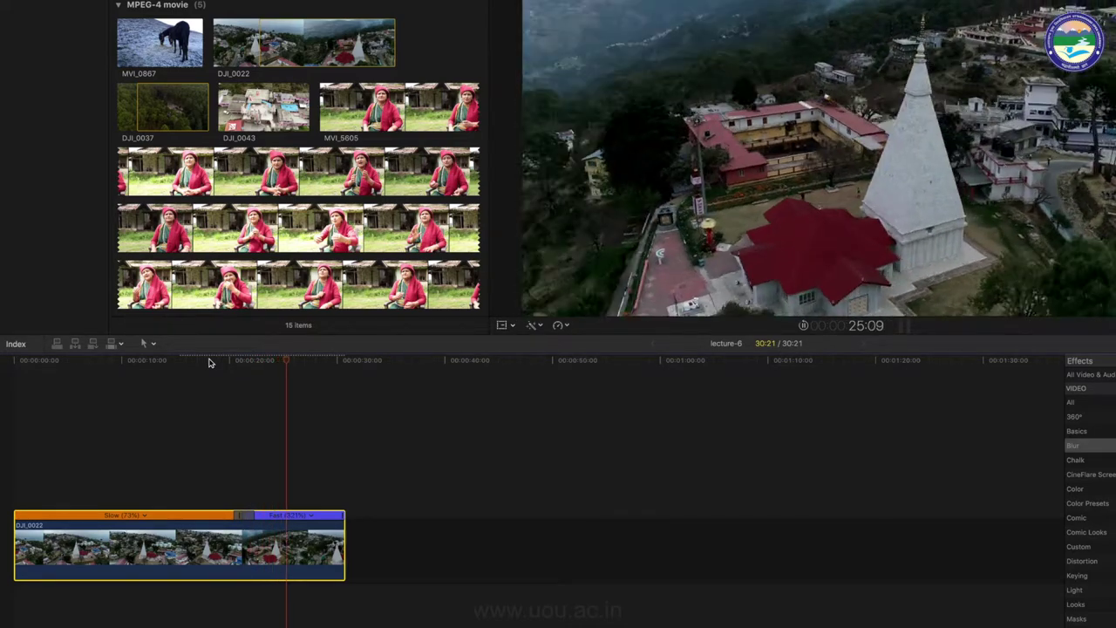
key("space")
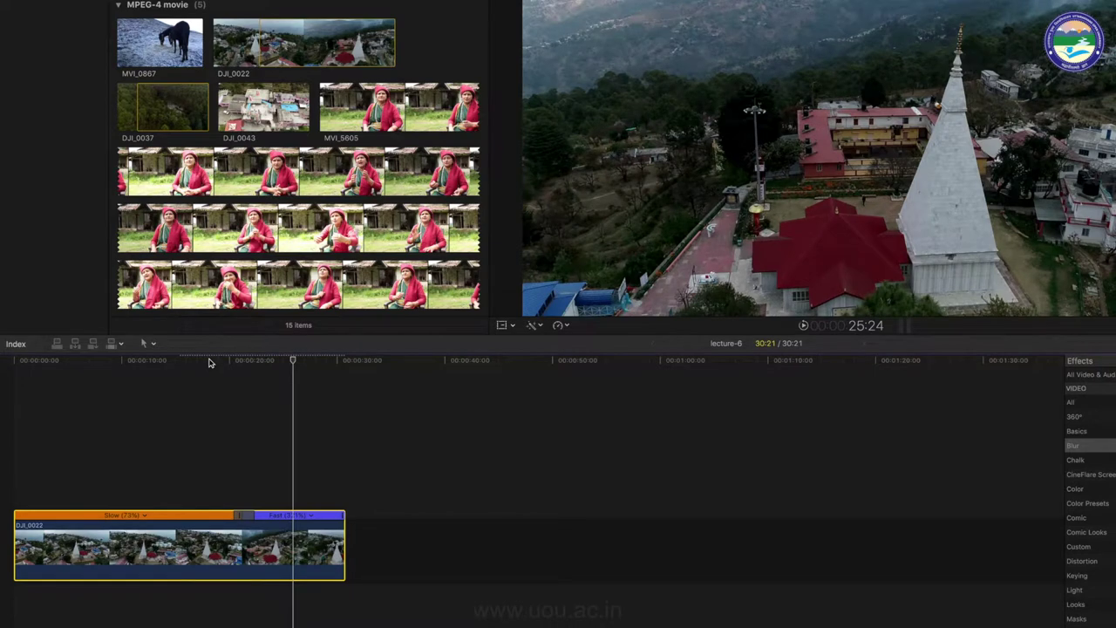
Reset DJI_0022 to normal speed, then try Automatic Speed, giving Slow (50%).
left_click(561, 325)
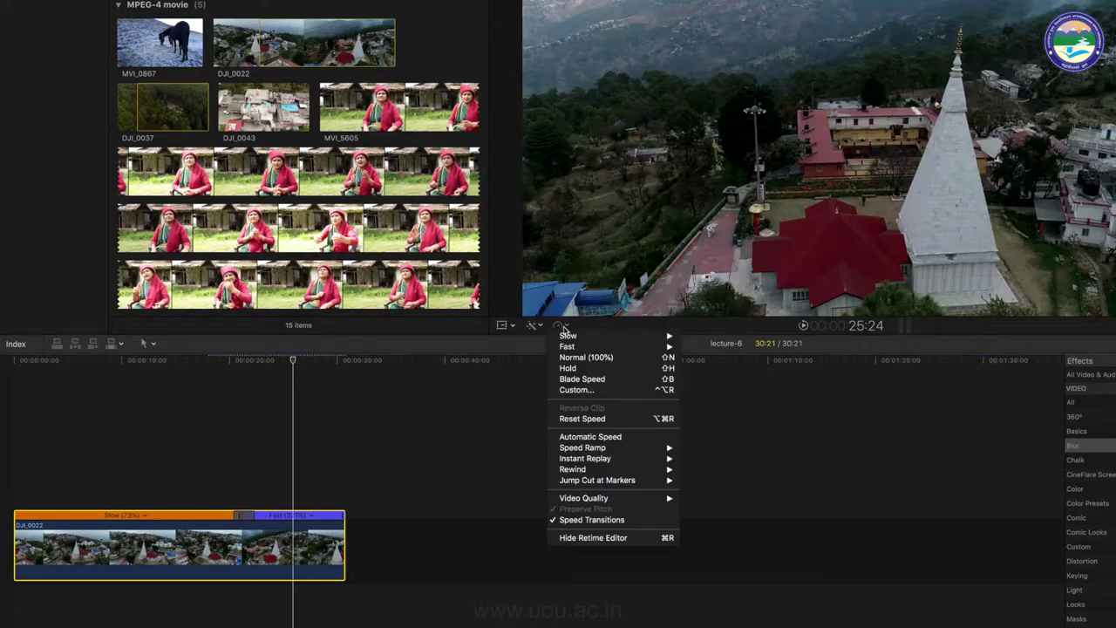
left_click(582, 419)
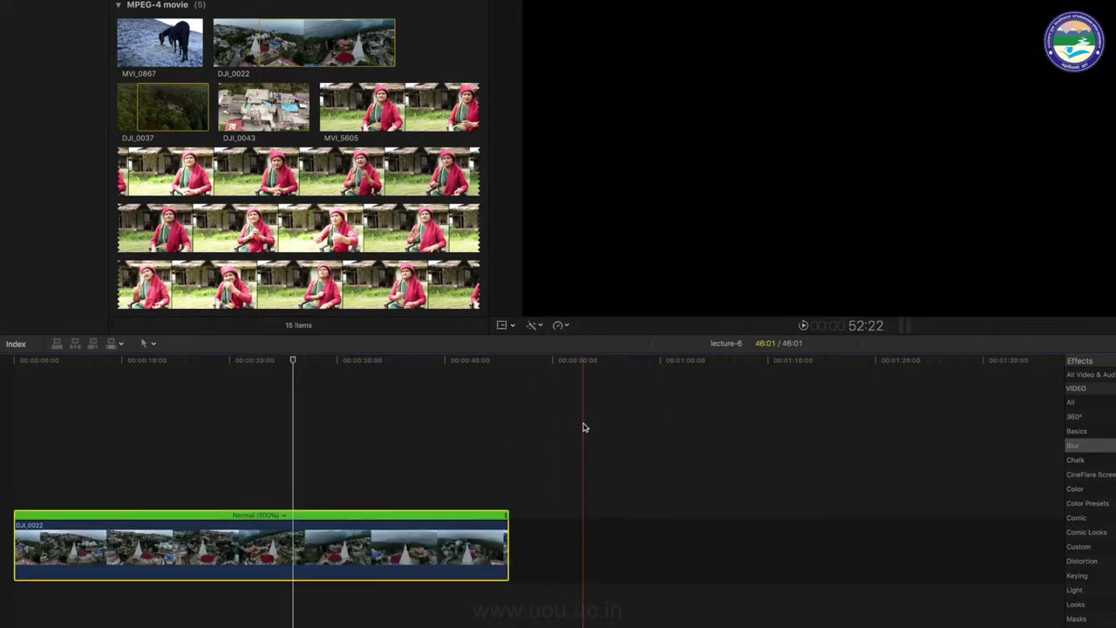
left_click(559, 325)
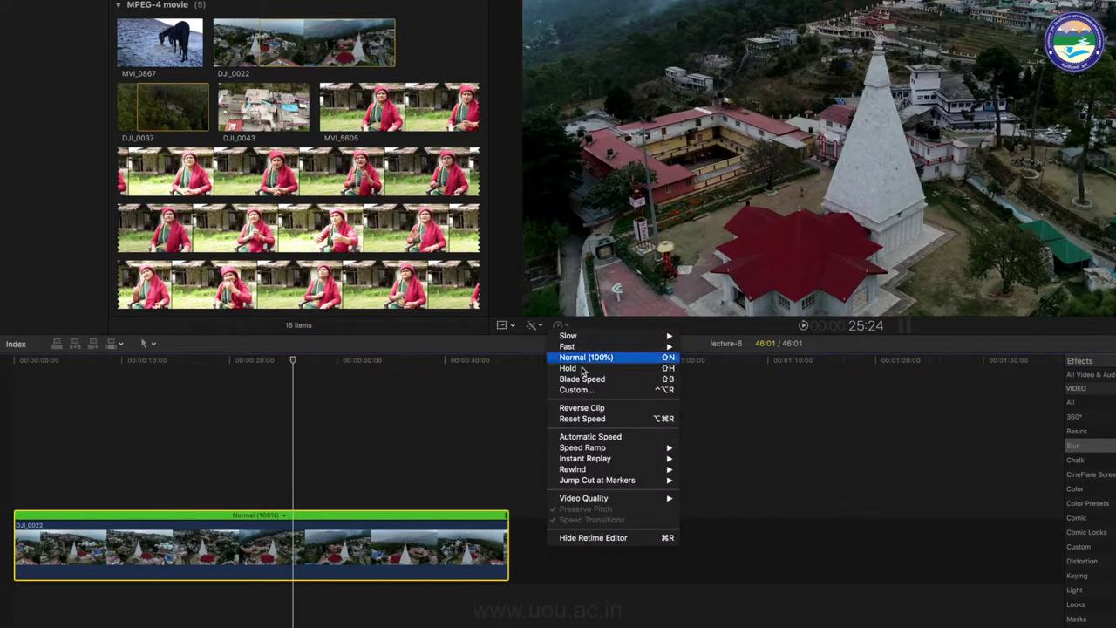
left_click(592, 439)
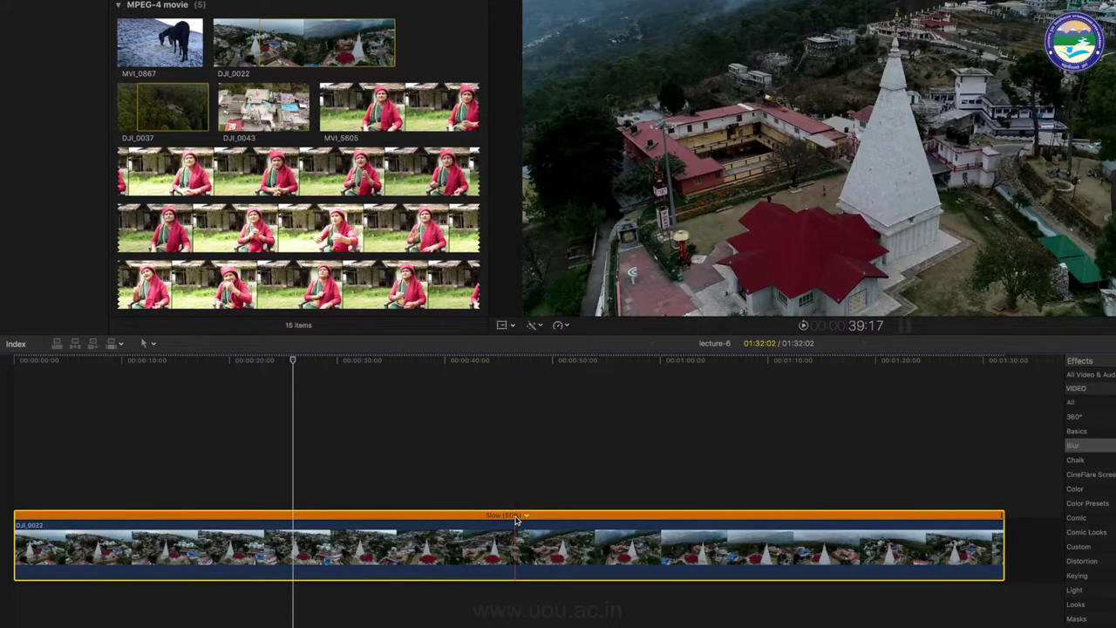
Reset the clip back to a single Normal (100%) speed, running 46:01.
left_click(561, 325)
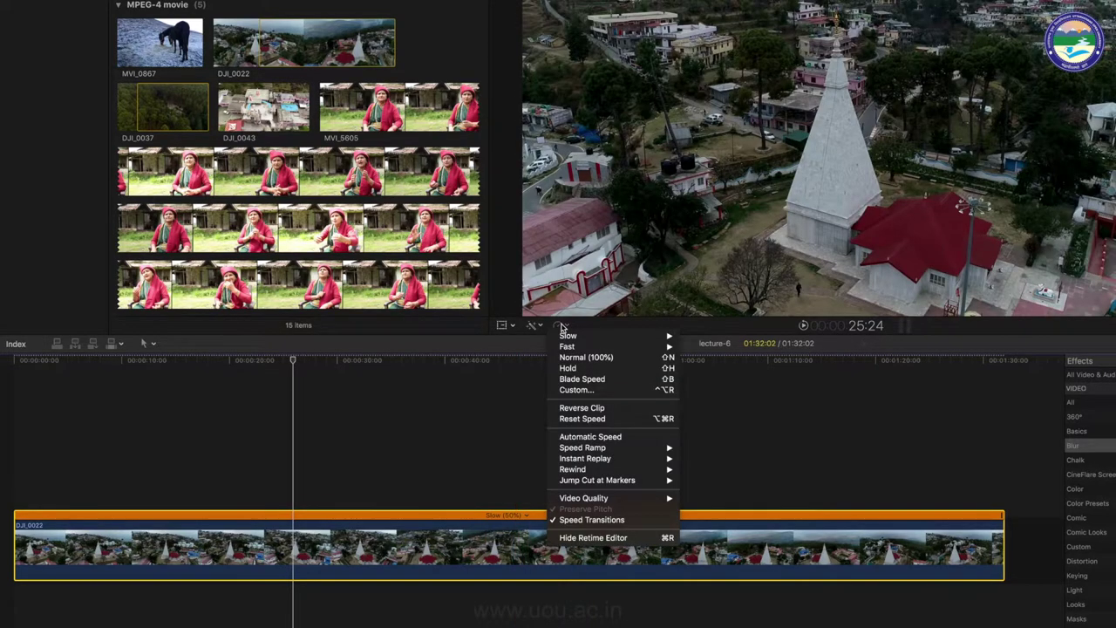
left_click(565, 421)
left_click(562, 326)
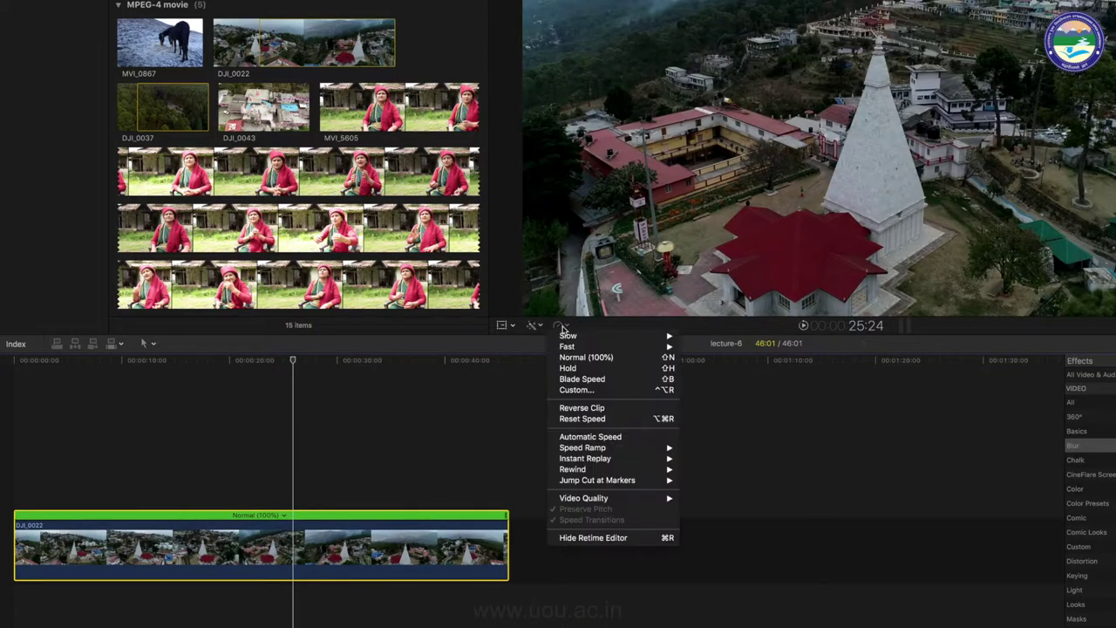
mouse_move(595, 453)
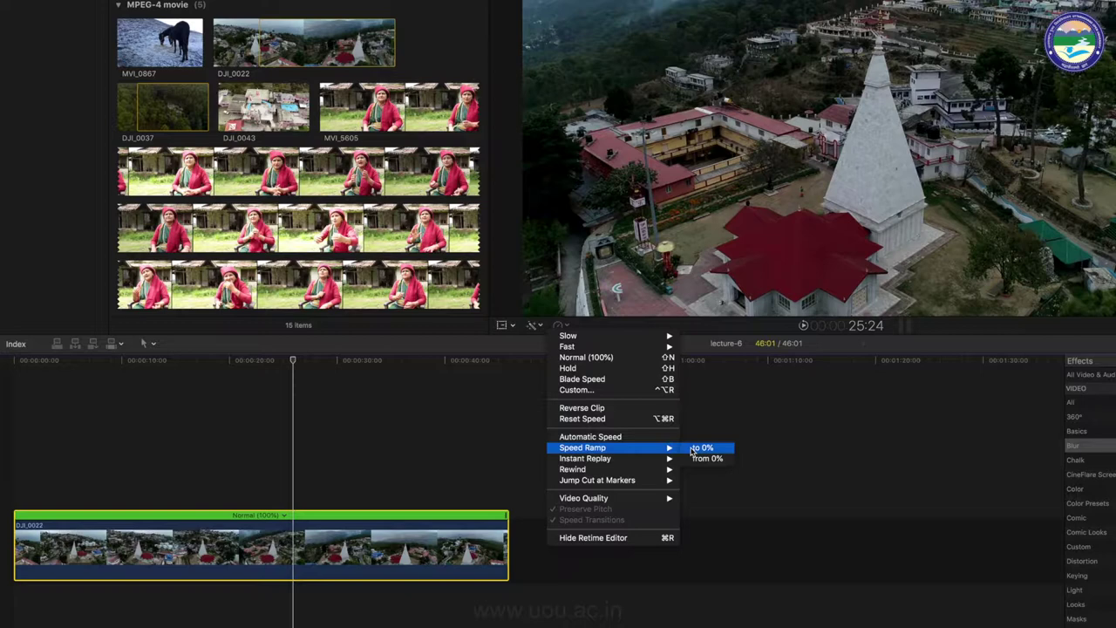
left_click(693, 448)
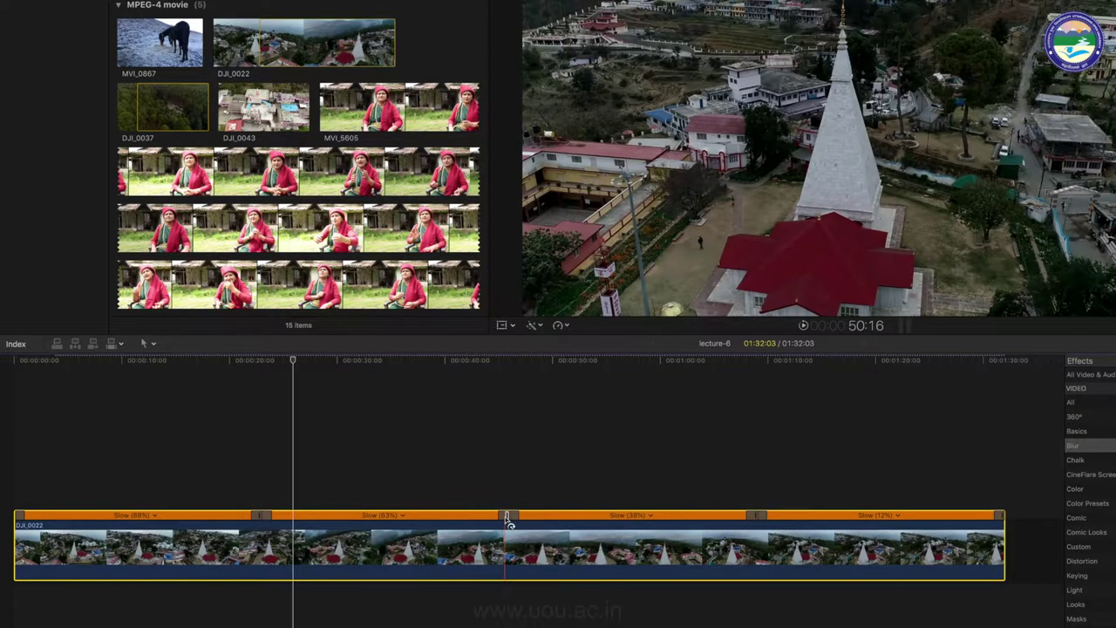
mouse_move(506, 520)
left_mouse_down()
mouse_move(567, 523)
mouse_move(347, 523)
mouse_move(747, 532)
left_mouse_up()
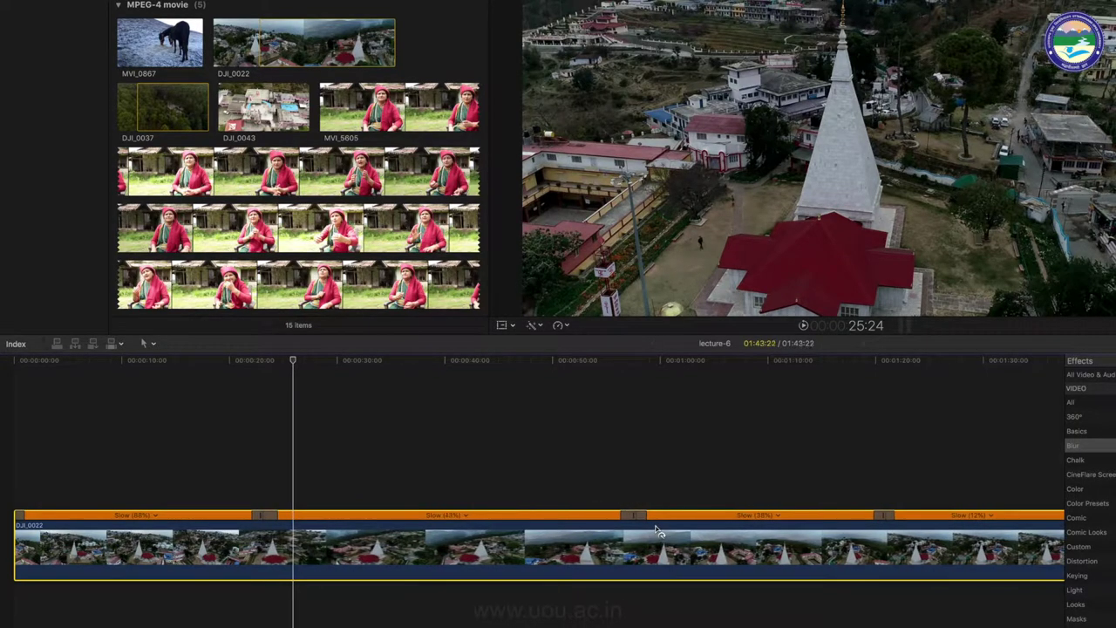
left_click_drag(746, 532, 531, 534)
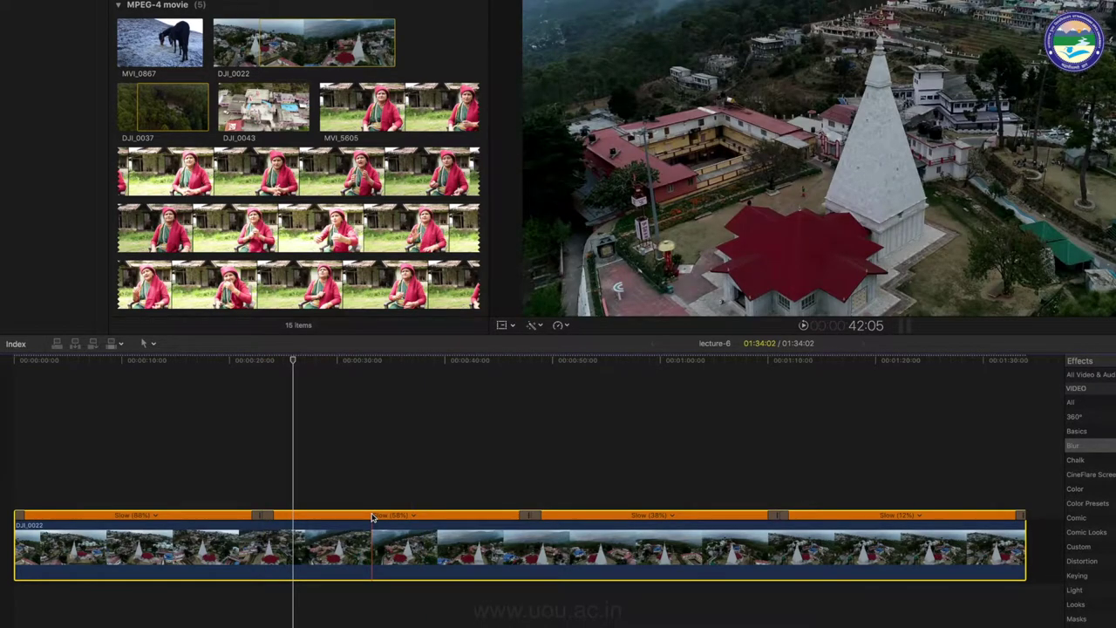
left_click(561, 326)
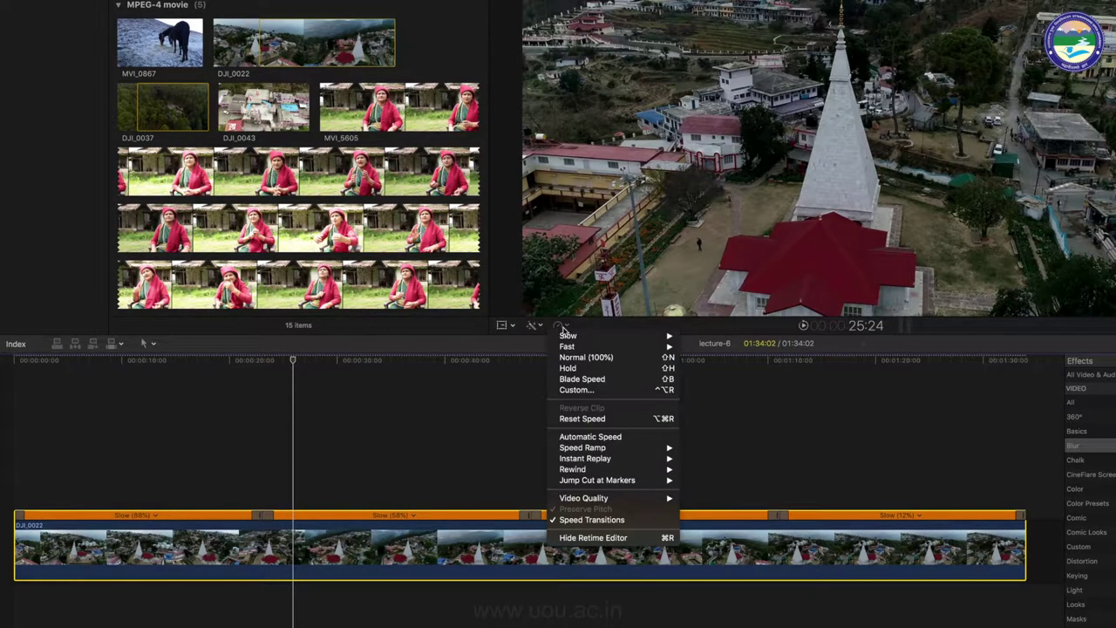
left_click(596, 412)
left_click(561, 326)
mouse_move(626, 461)
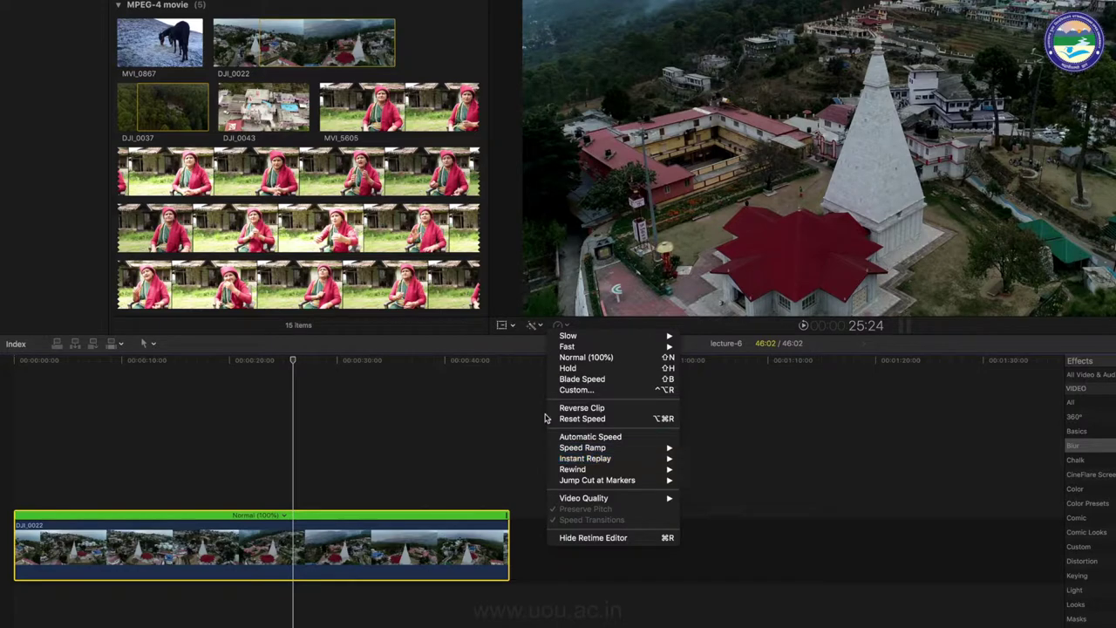
left_click(509, 363)
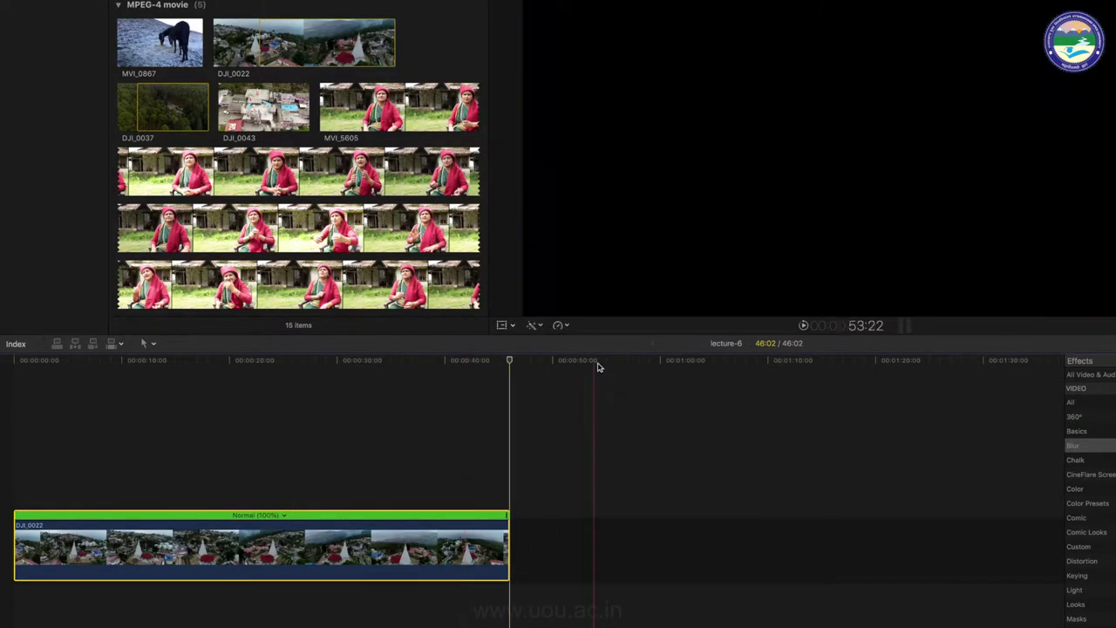
left_click(561, 326)
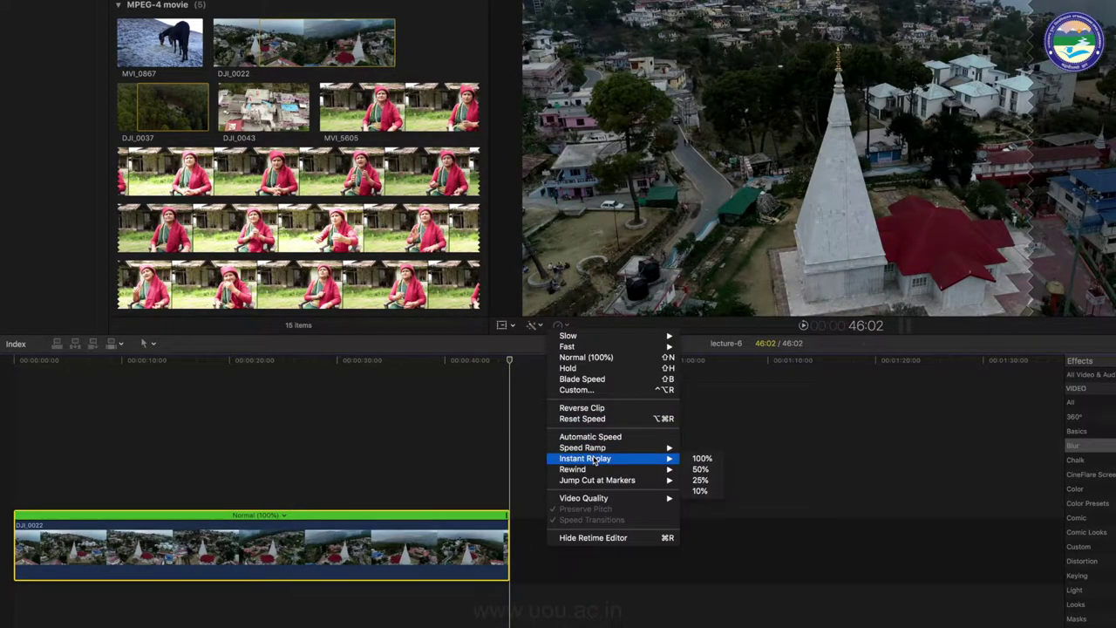
left_click(689, 462)
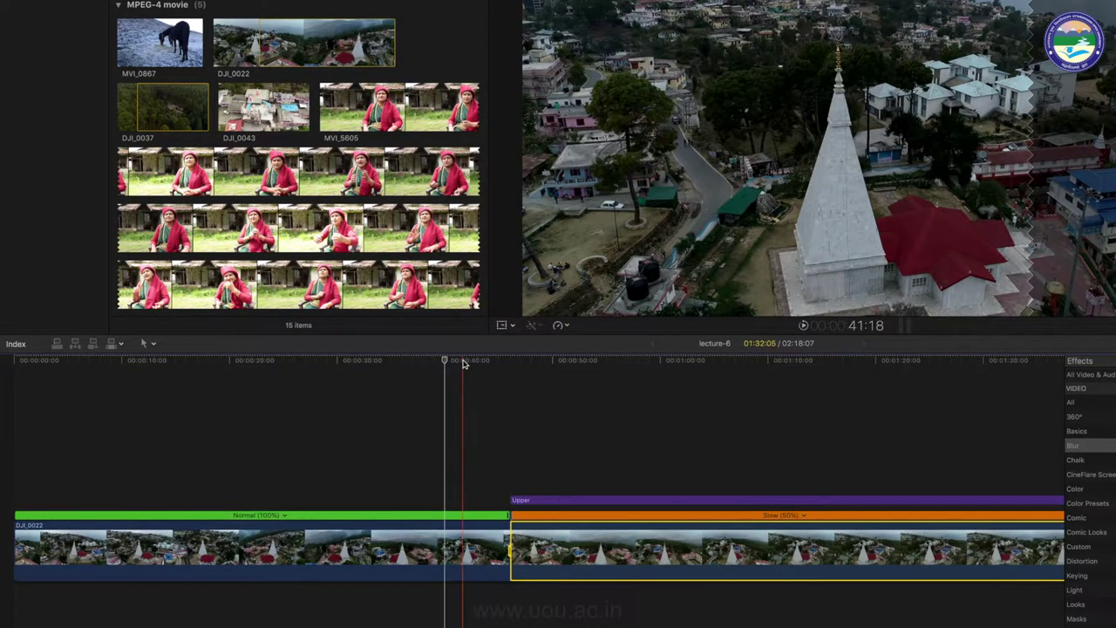
left_click_drag(531, 369, 812, 397)
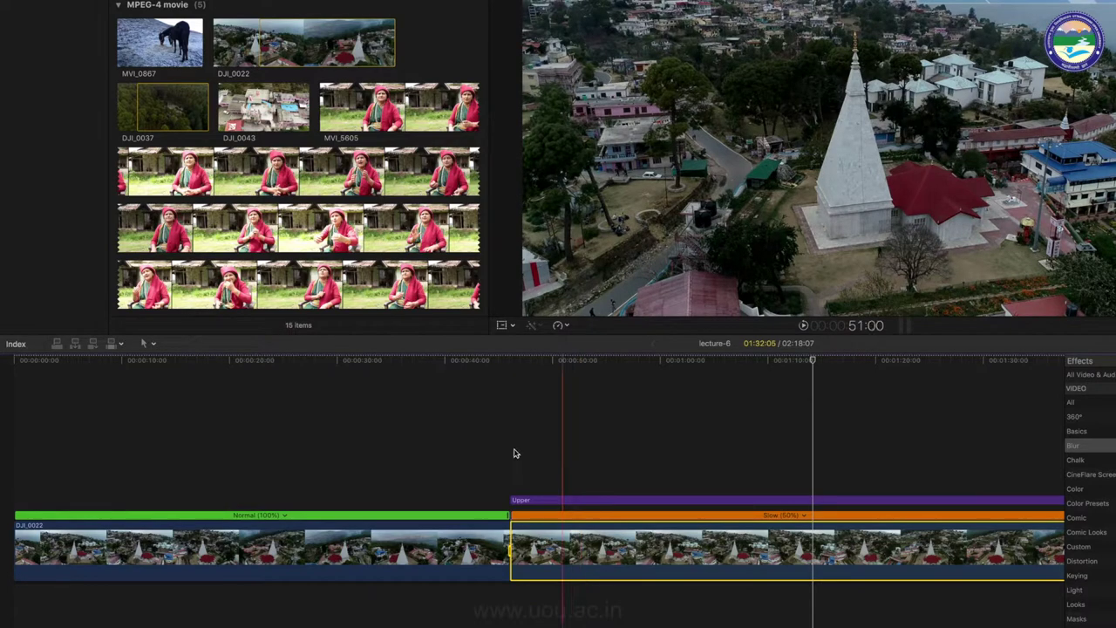
left_click(489, 368)
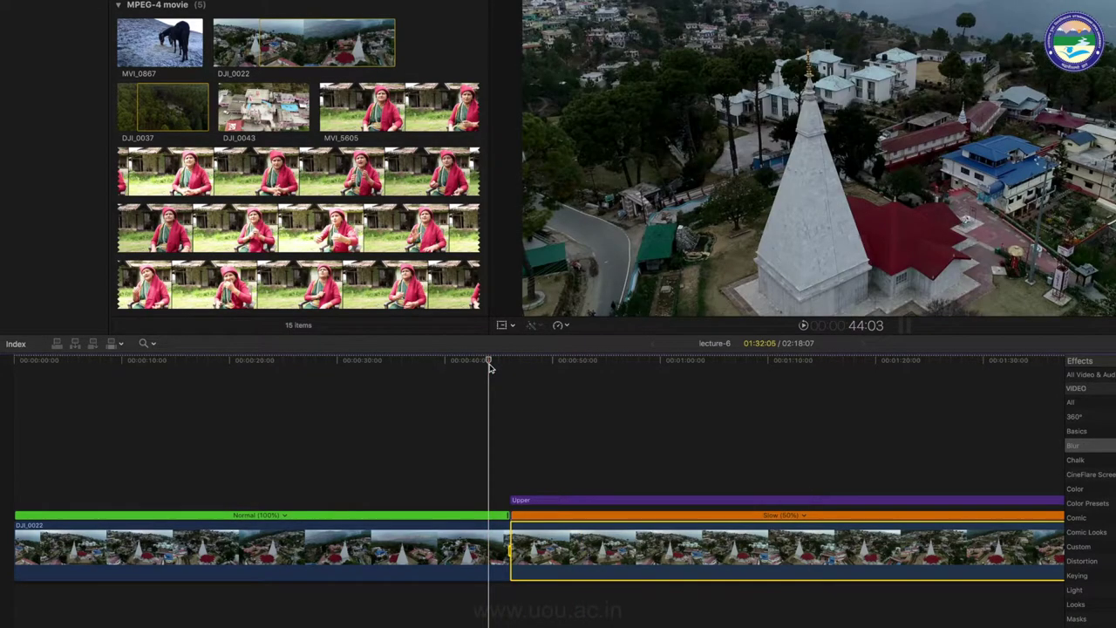
key("Delete")
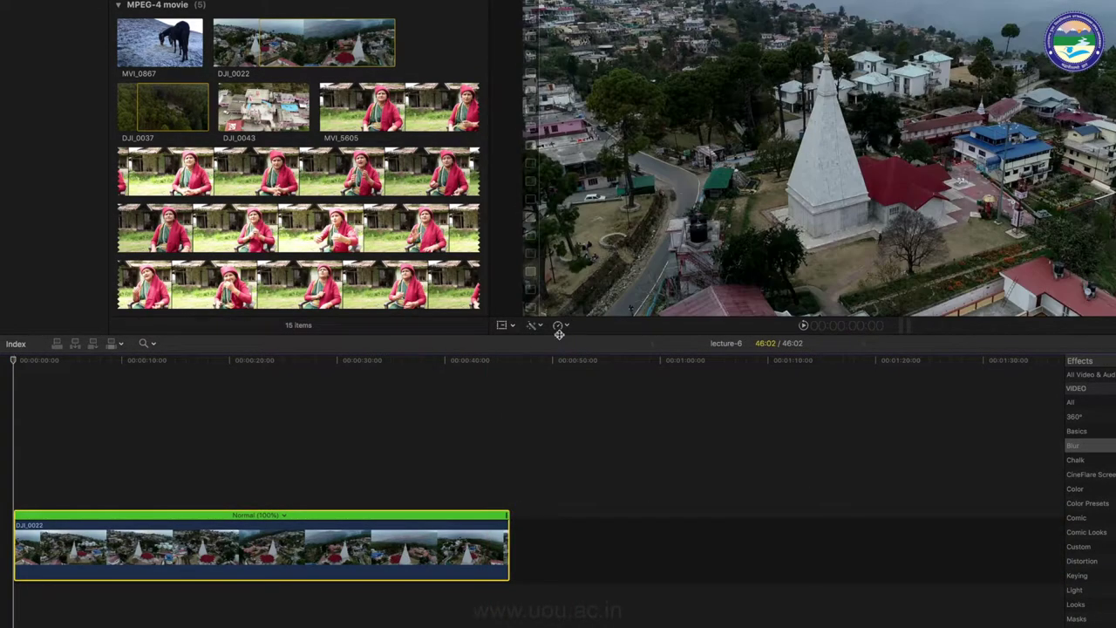
Browse the Retime Slow speed options, then zoom in on the timeline.
left_click(558, 328)
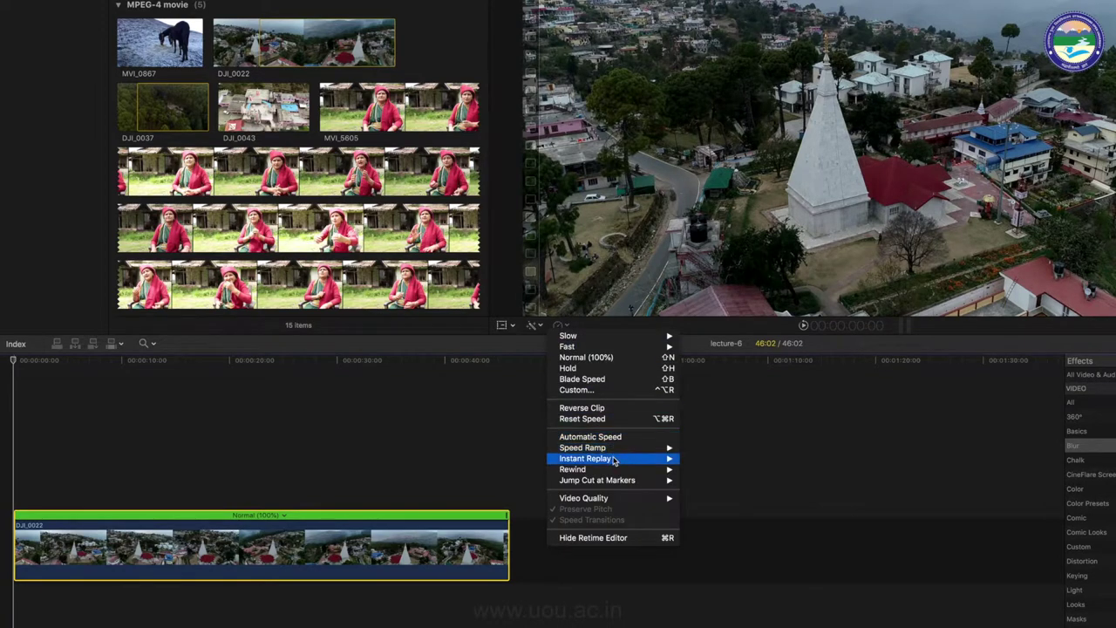
mouse_move(615, 472)
mouse_move(635, 505)
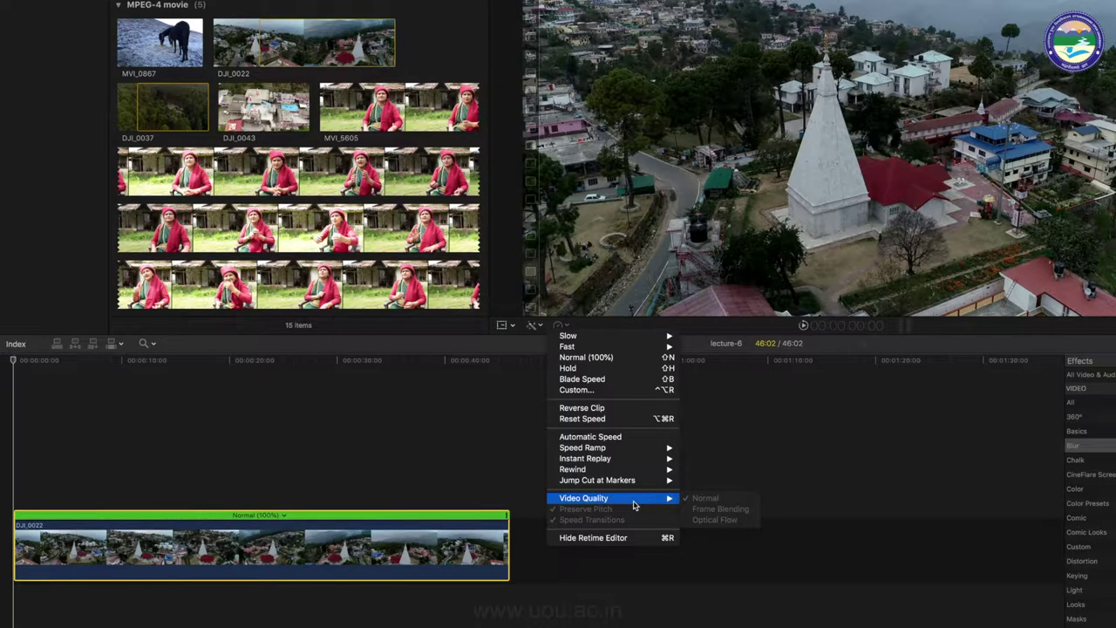
left_click(361, 491)
key("super+equal")
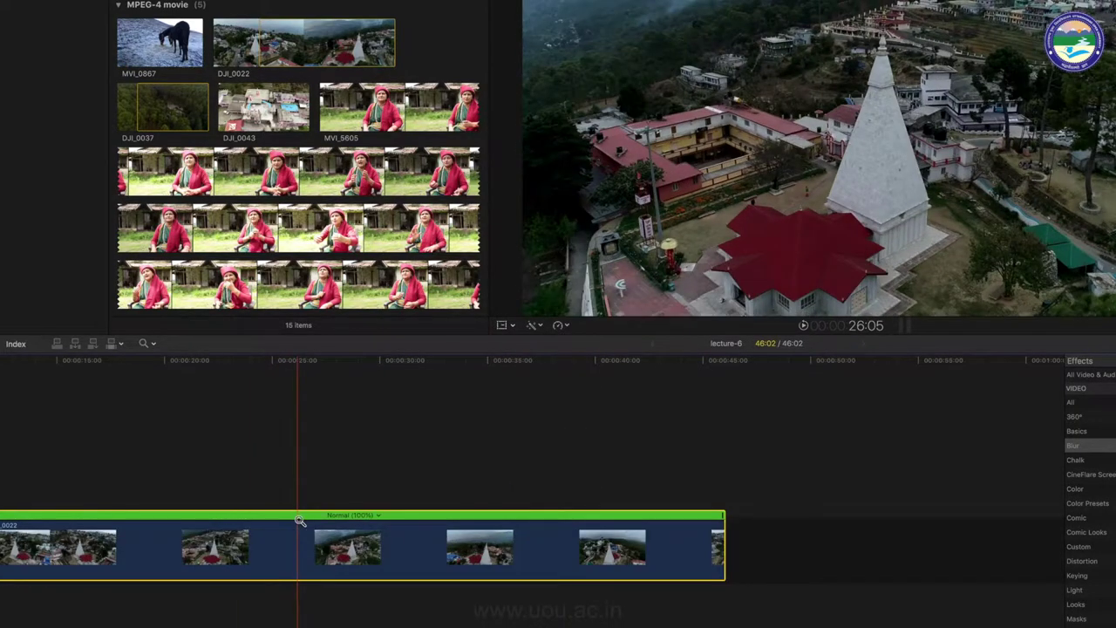
Slow DJI_0022 to 25%, zoom out to fit the 03:04:08 clip, and play it.
left_click(558, 327)
mouse_move(680, 338)
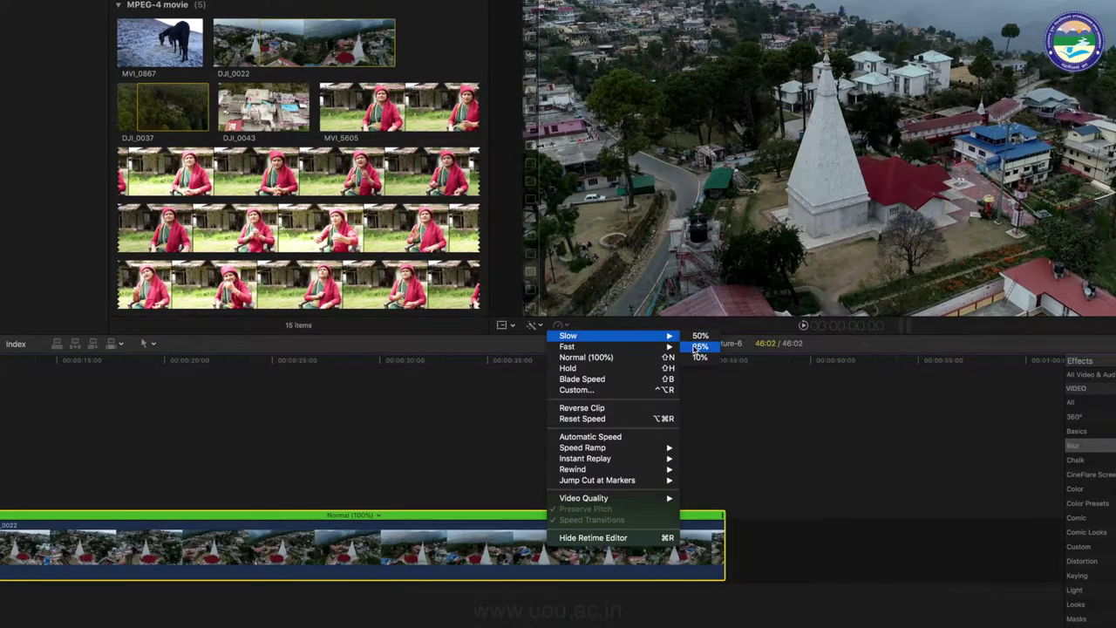
left_click(700, 346)
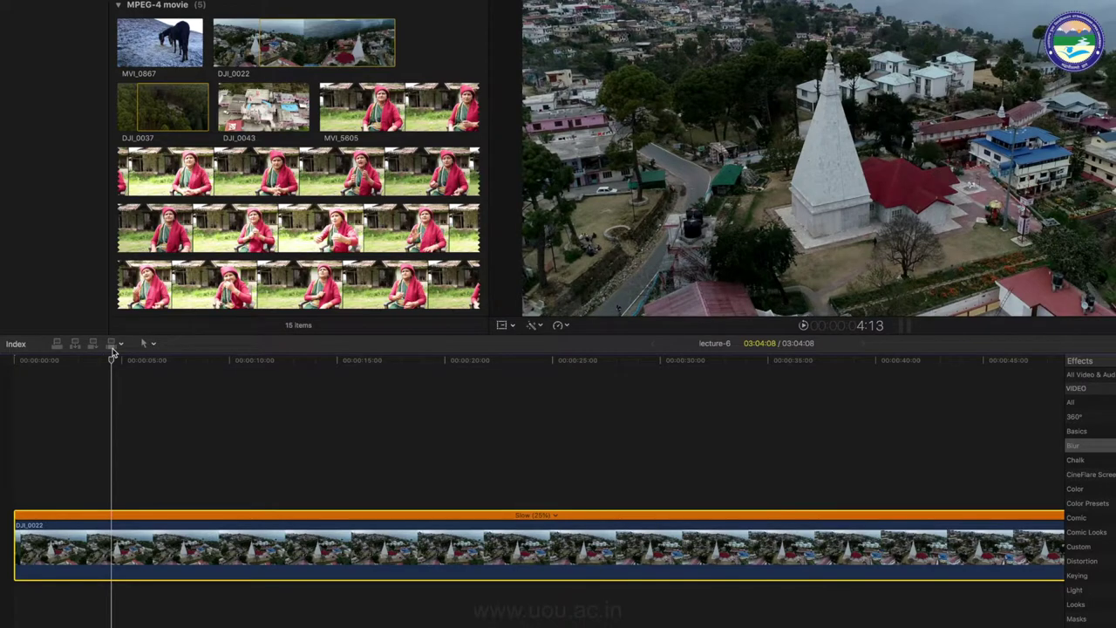
key("super+minus")
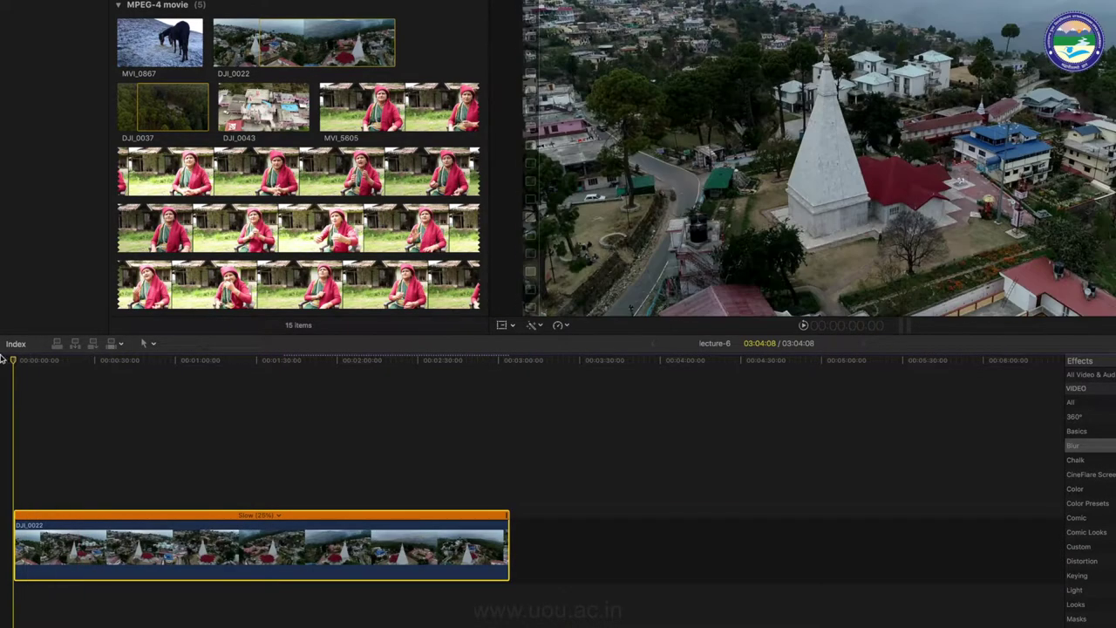
key("space")
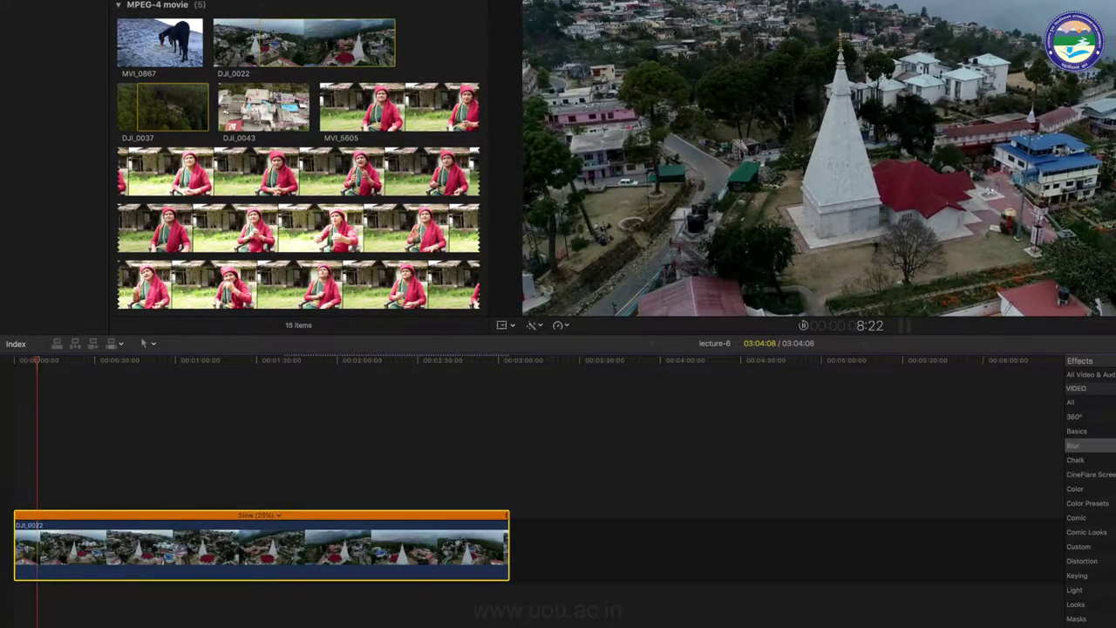
Set the Slow (25%) DJI_0022 clip's retime video quality to Optical Flow.
left_click(565, 325)
mouse_move(639, 500)
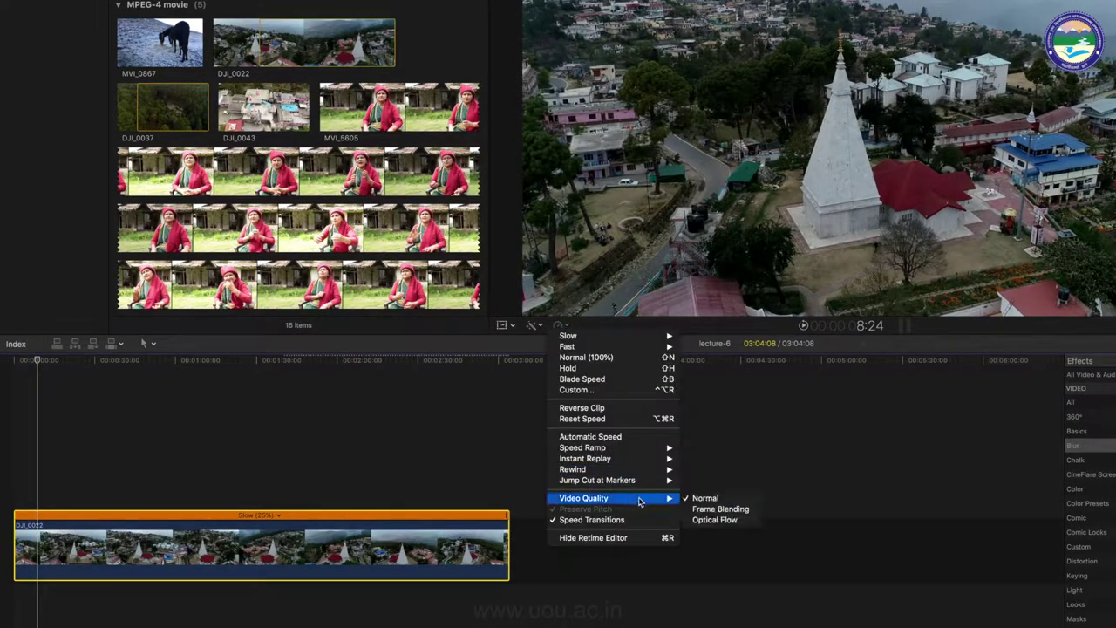
left_click(714, 520)
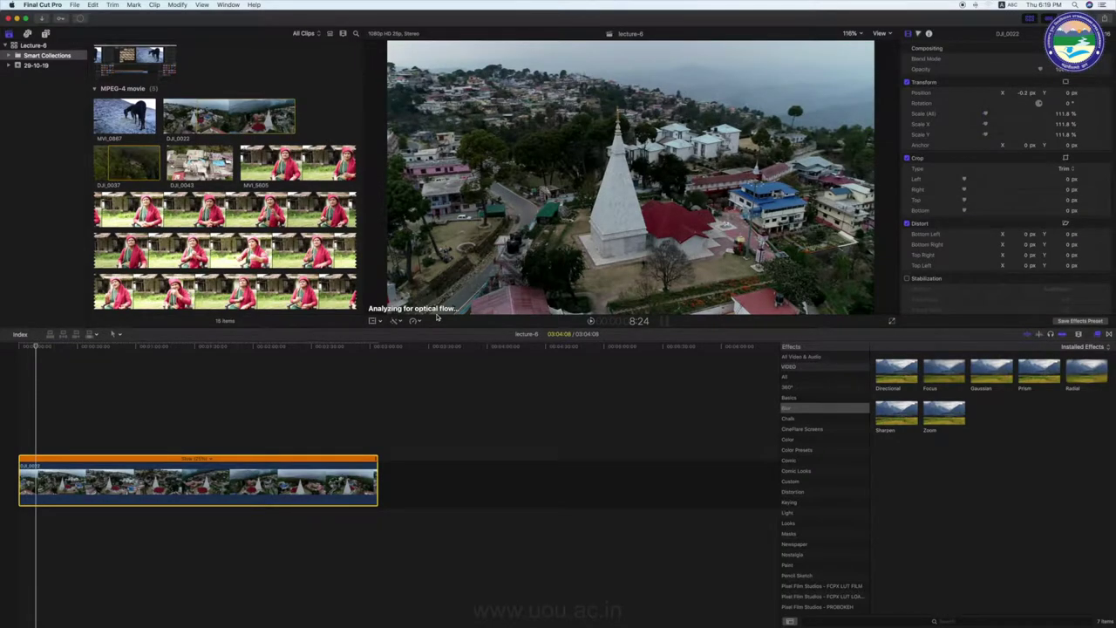
left_click(79, 19)
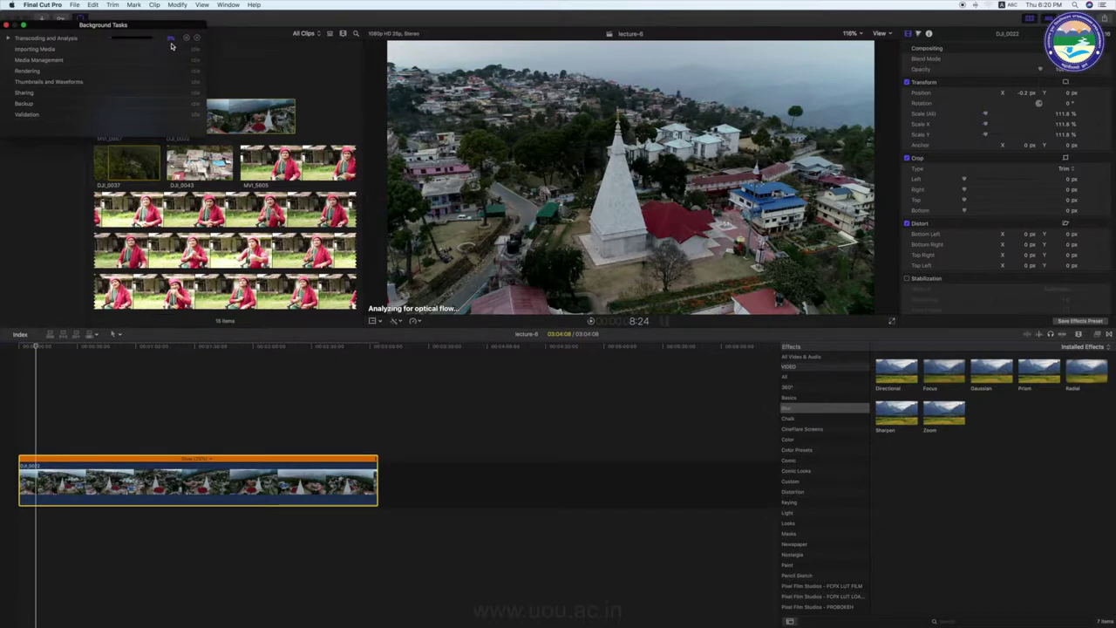
key("super+9")
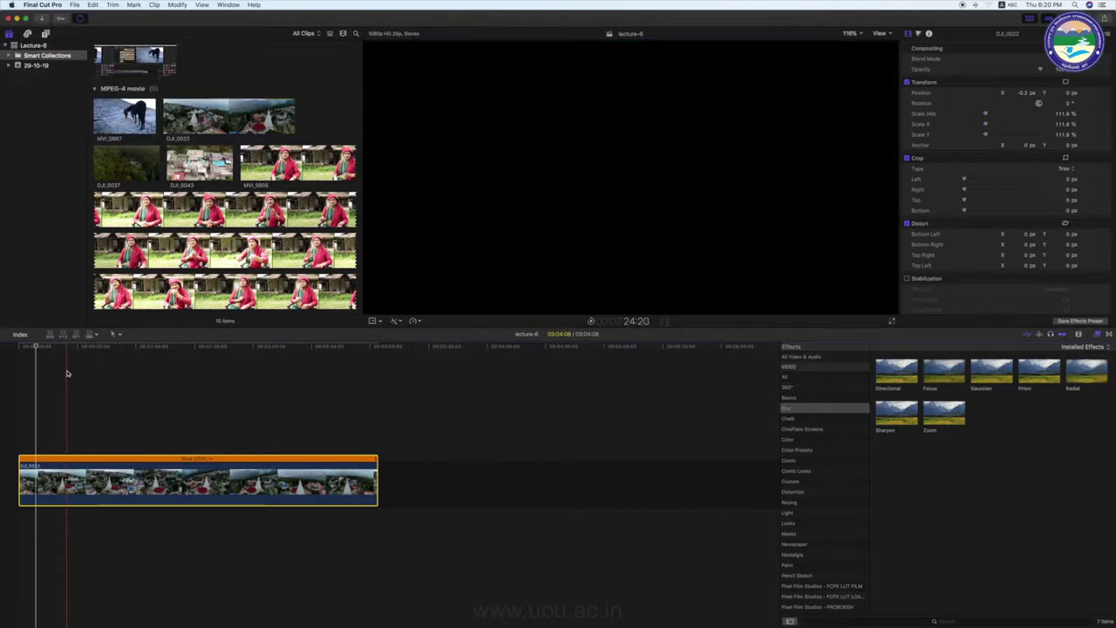